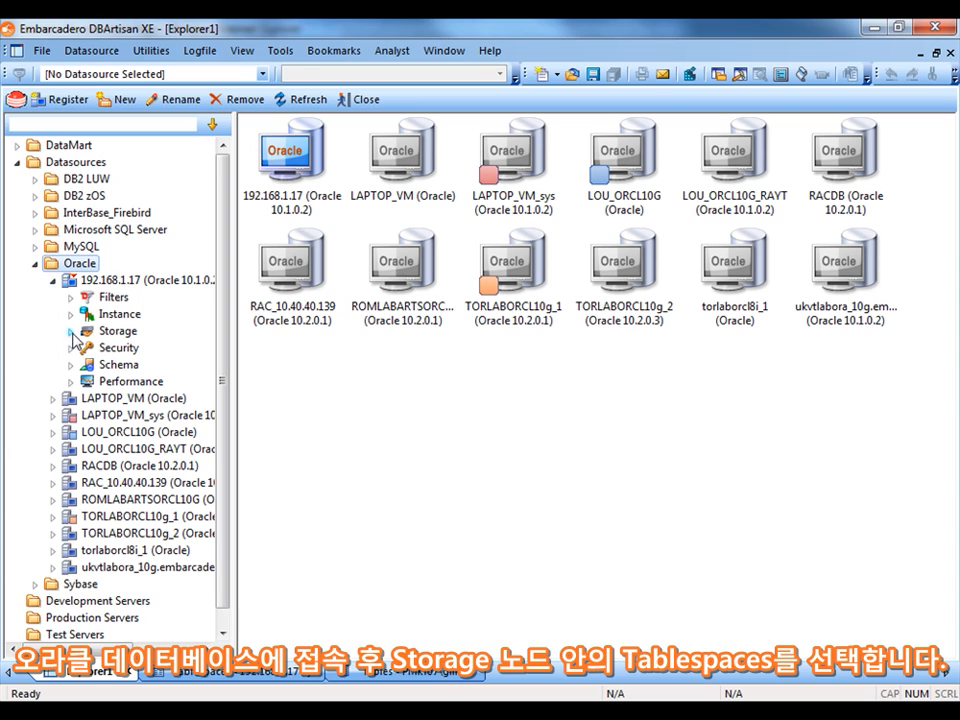
Expand Storage under the 192.168.1.17 Oracle datasource and open its Tablespaces list
click(71, 331)
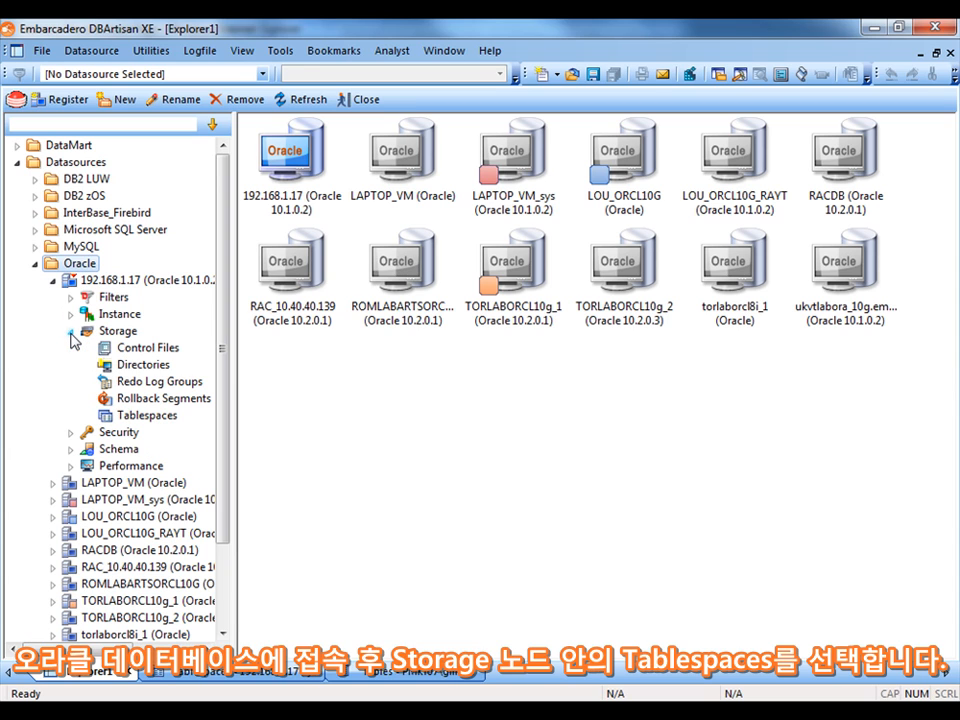
click(112, 418)
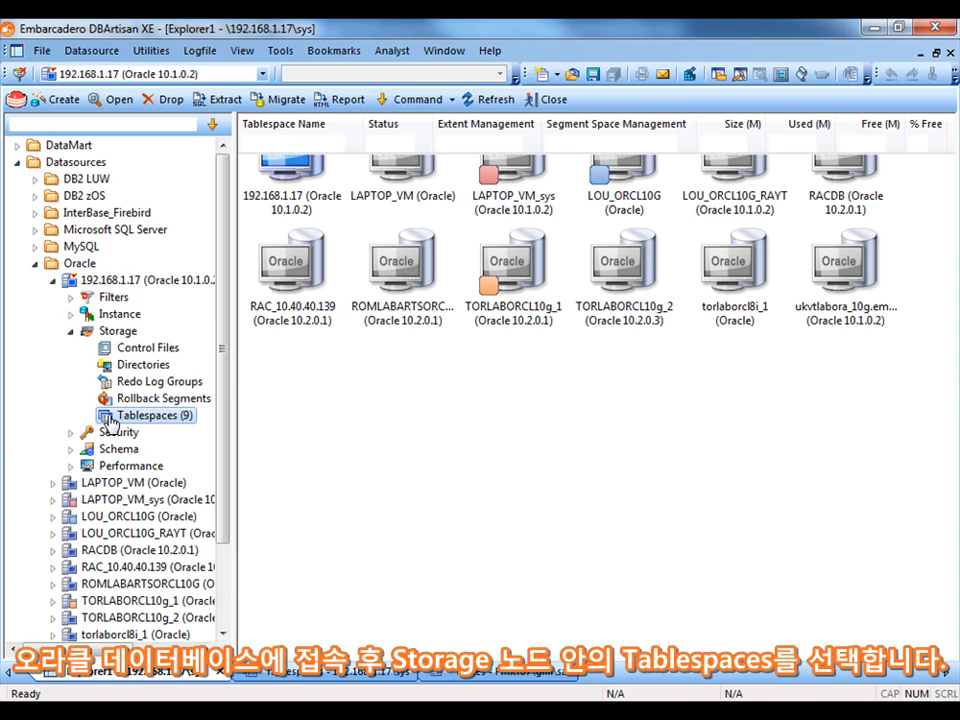
Open the GIM tablespace in the tablespace editor
click(262, 183)
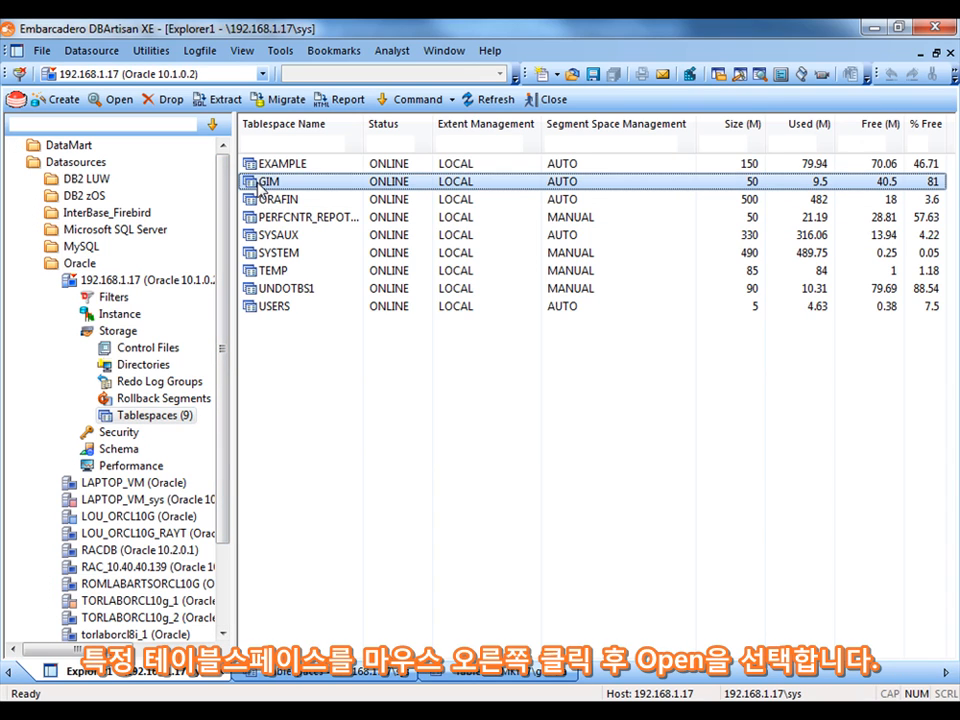
right_click(260, 188)
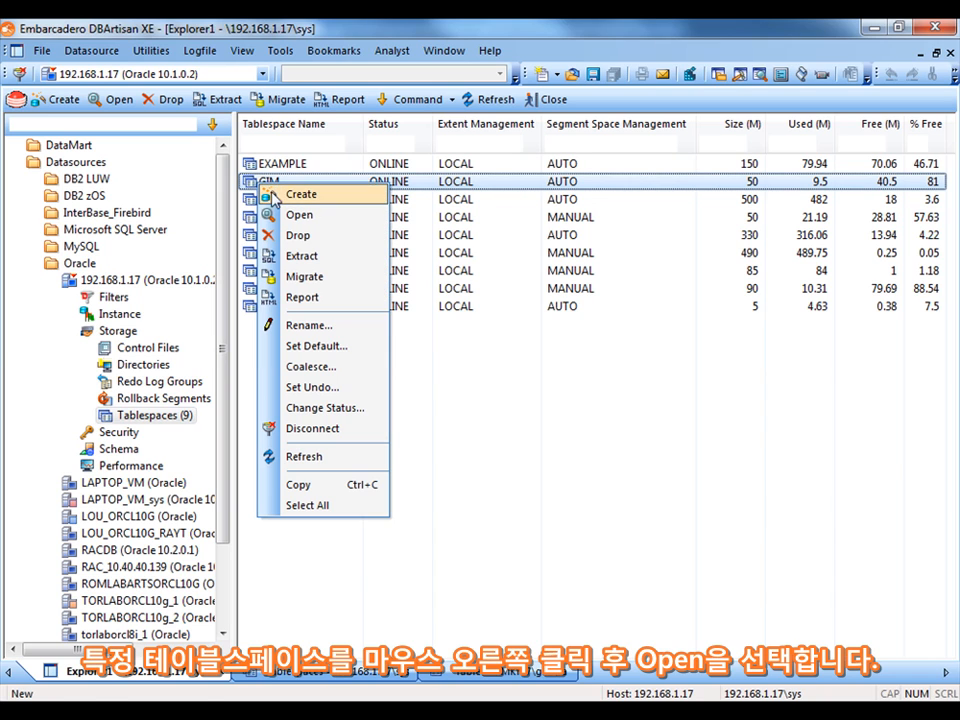
click(299, 215)
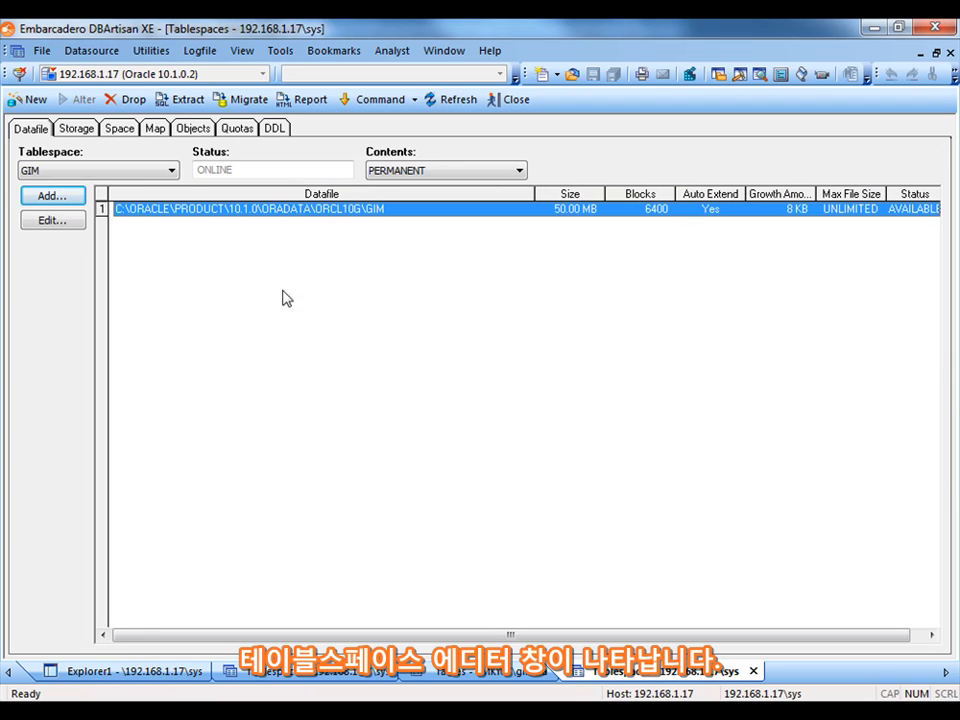
Inspect the GIM tablespace's Storage tab and its Extent Detail rows
click(75, 129)
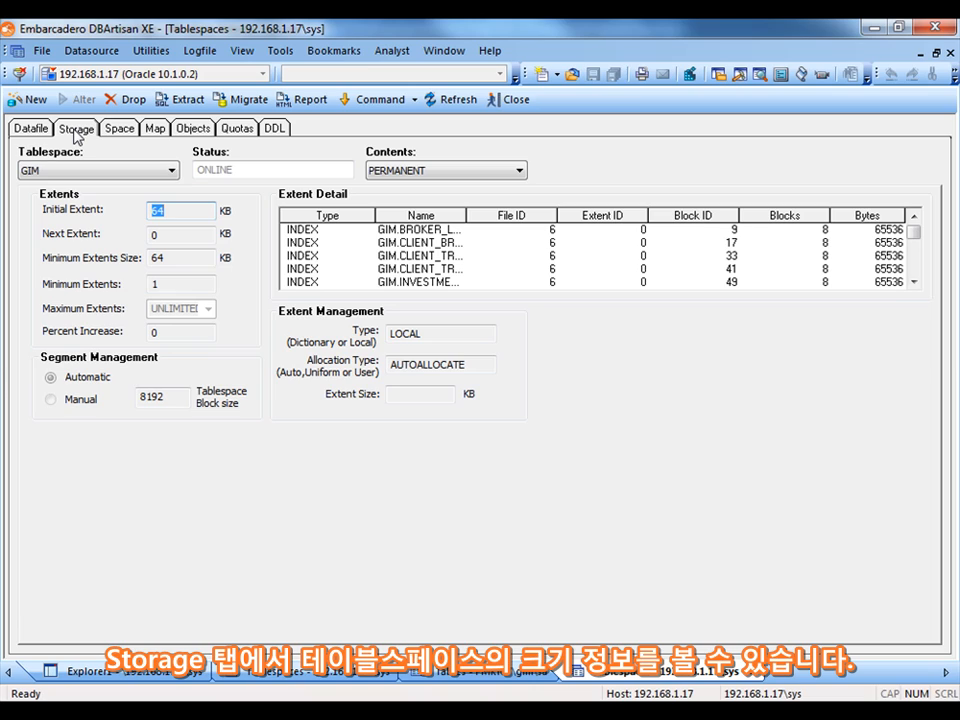
click(303, 231)
click(304, 243)
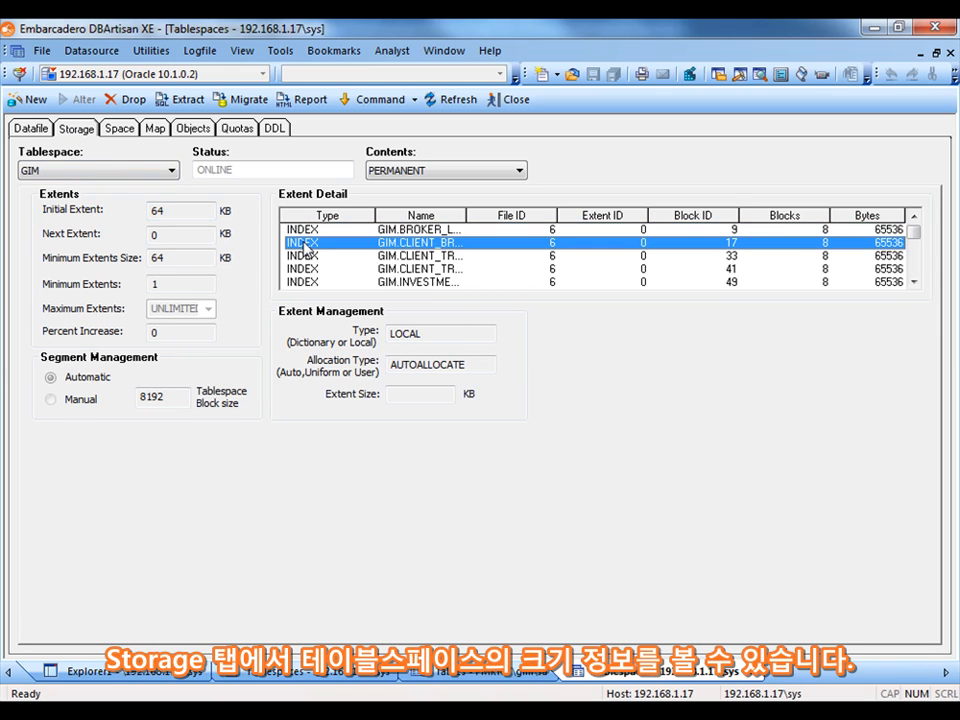
click(304, 256)
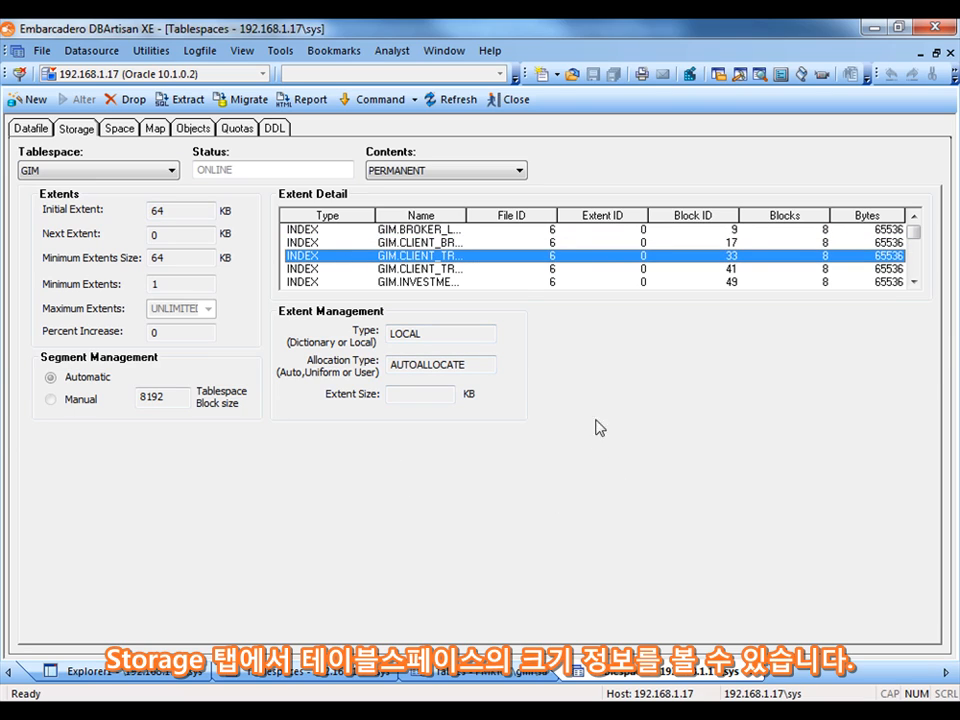
Review the Space and Map tabs of the tablespace, then close the tablespace editor
click(118, 129)
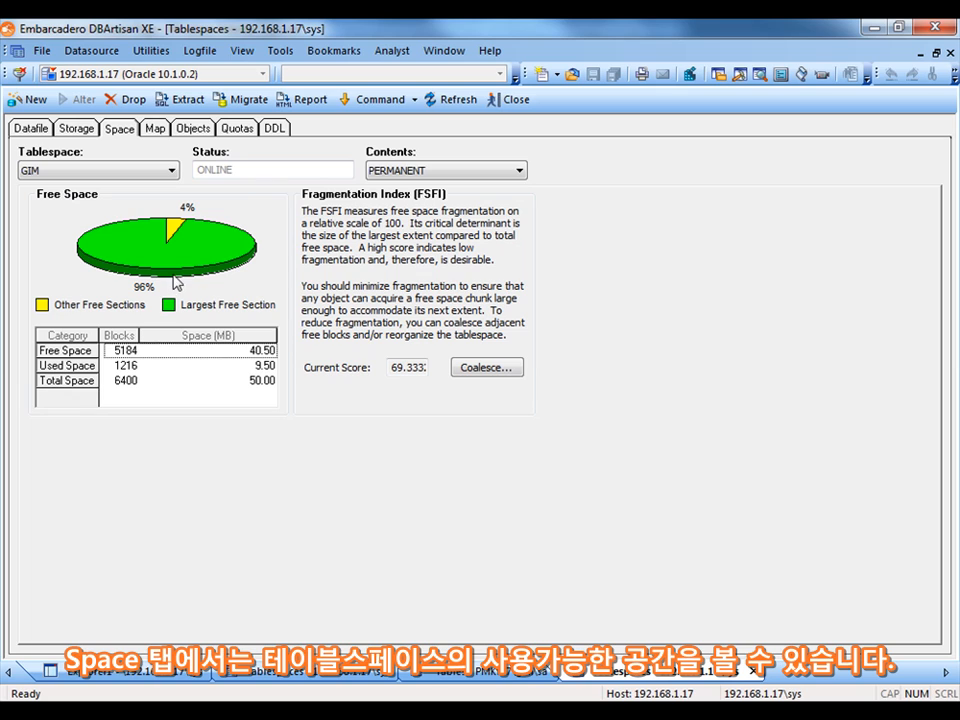
click(158, 130)
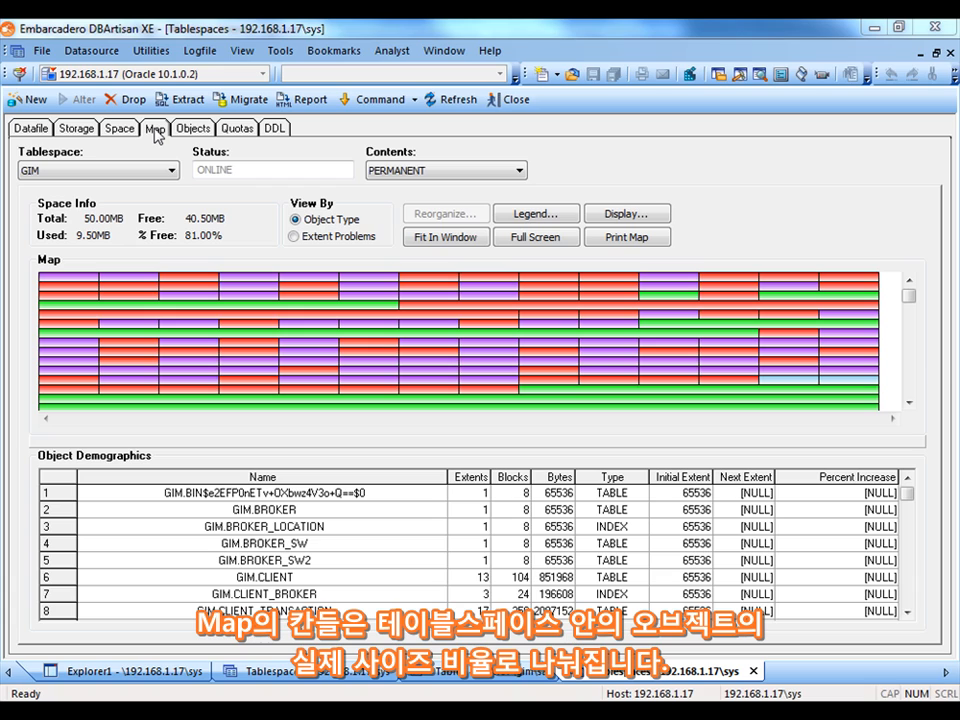
click(518, 100)
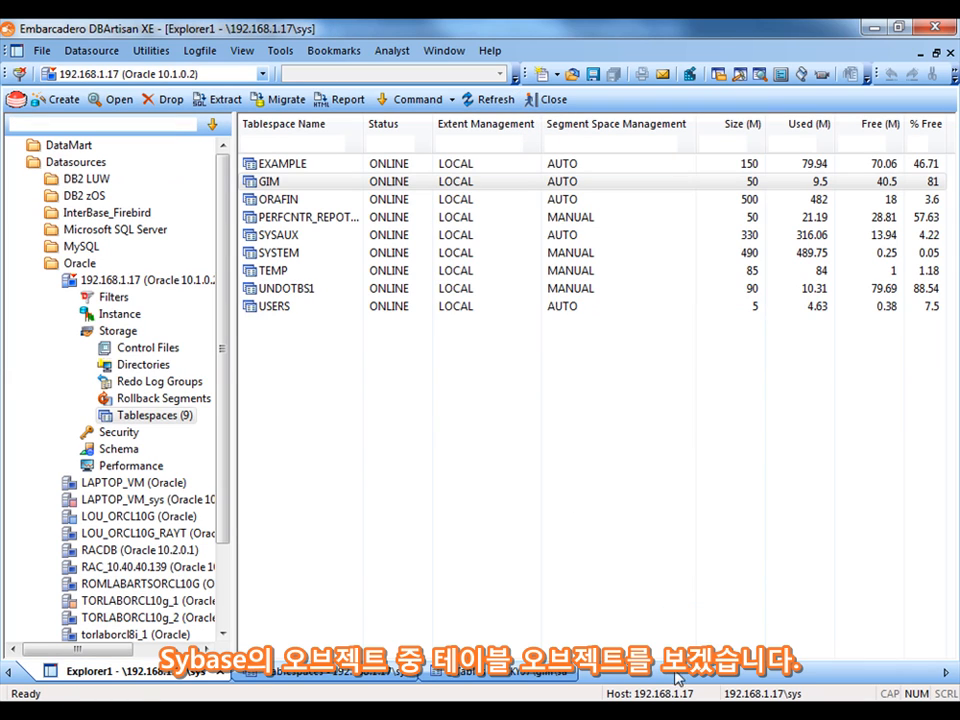
Navigate to the Tables list of user dbo in the gim database on the PMKY07 Sybase server
click(53, 281)
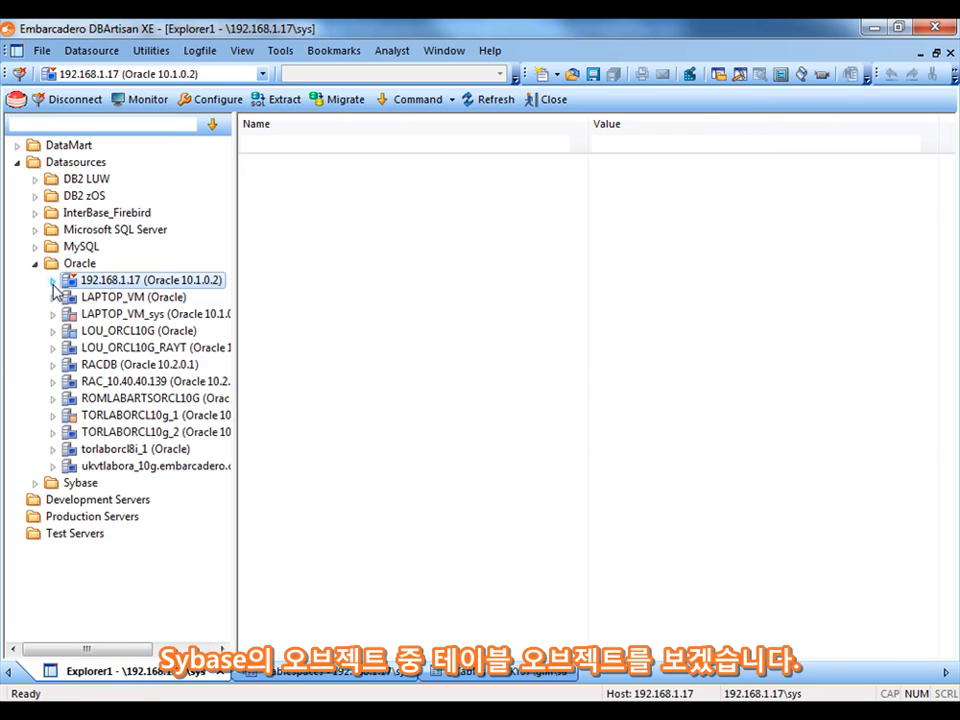
click(35, 483)
click(52, 515)
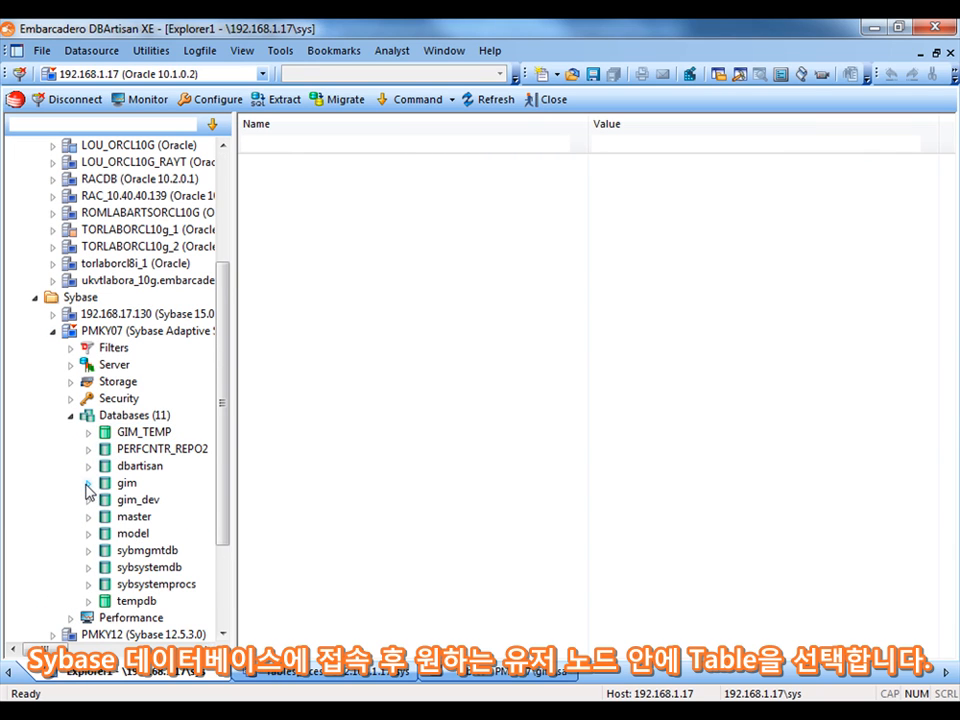
click(87, 485)
click(106, 567)
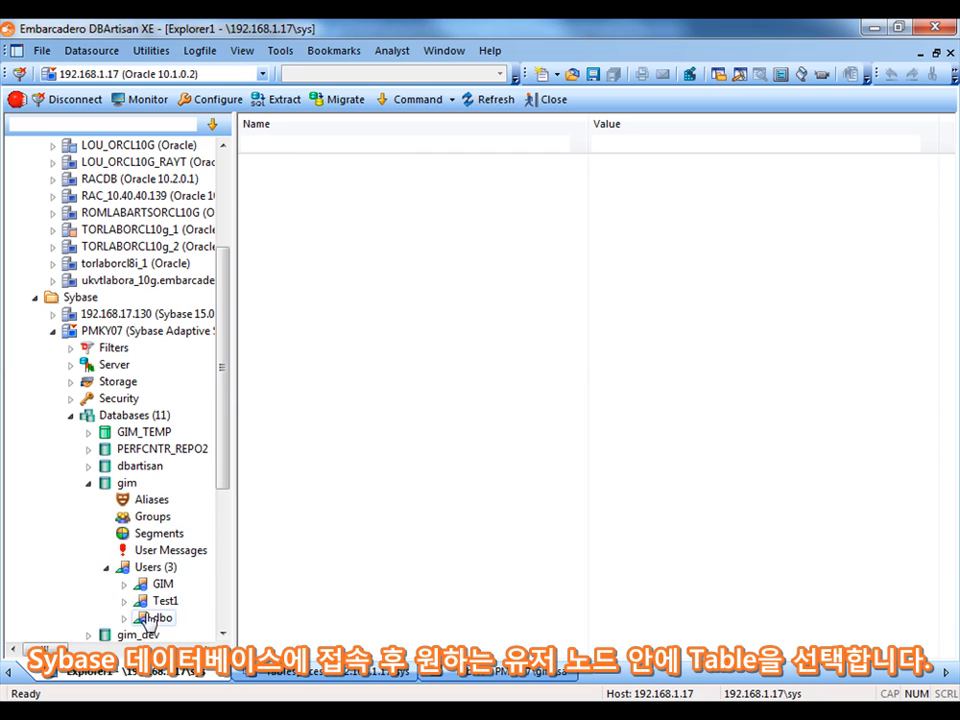
click(124, 584)
click(124, 364)
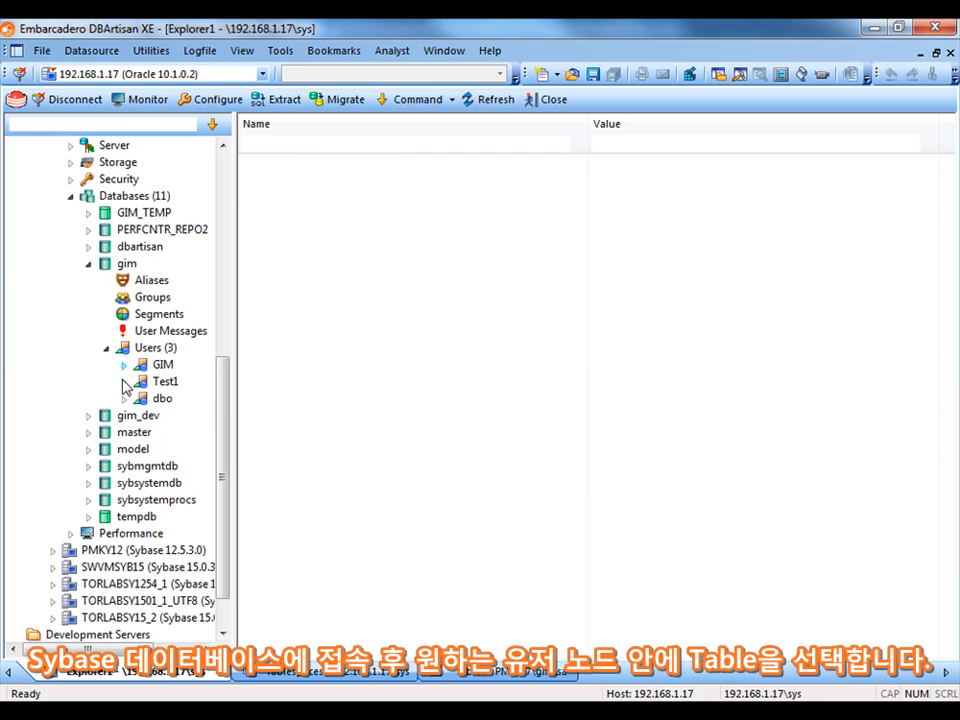
click(124, 398)
click(188, 550)
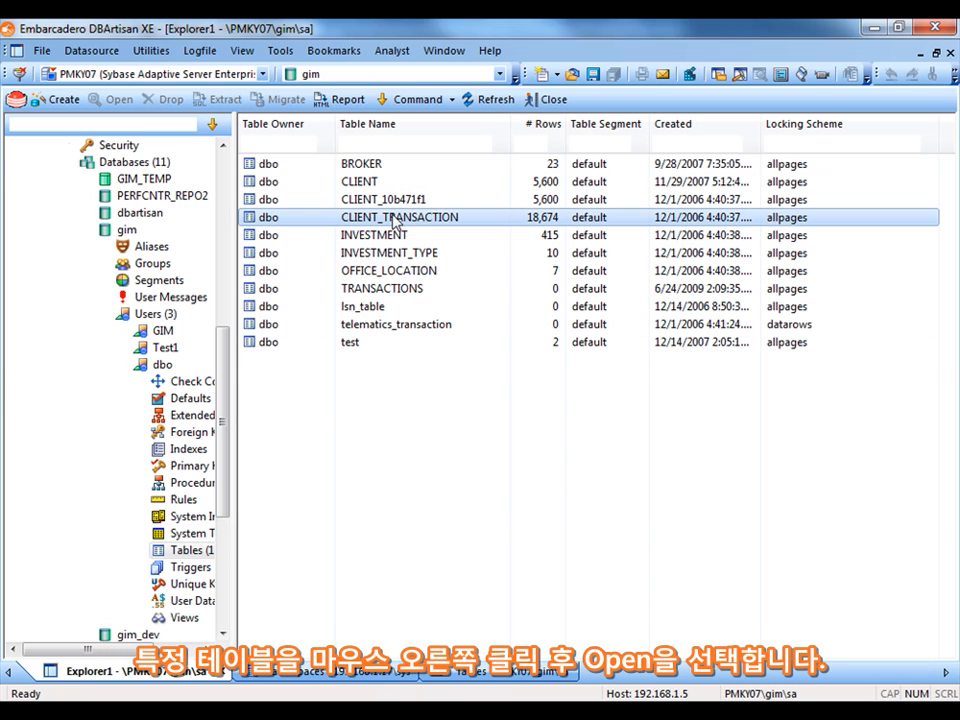
Open the CLIENT_TRANSACTION table in the table editor
click(393, 218)
right_click(394, 220)
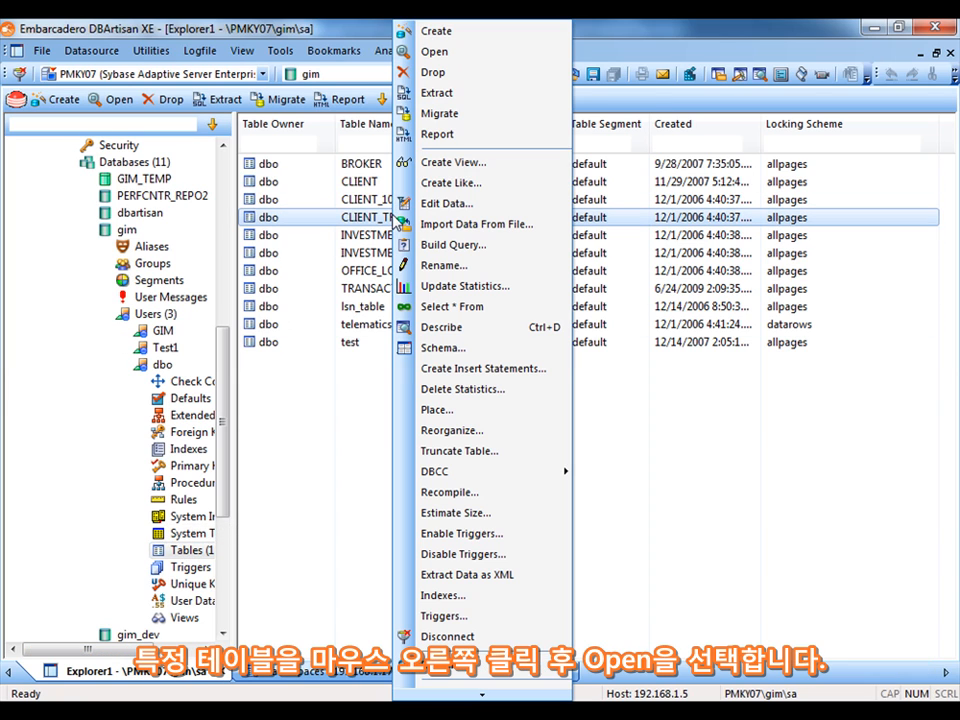
click(115, 100)
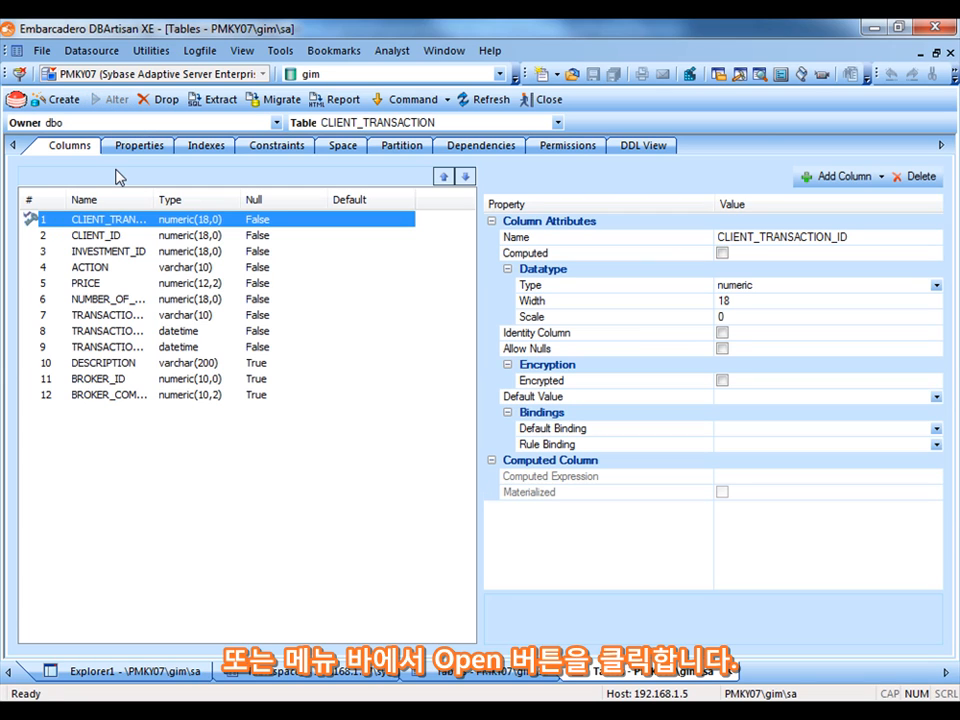
Review the table's Properties and Space tabs and browse the Command menu's Reorganize, Truncate Table and DBCC options
click(136, 147)
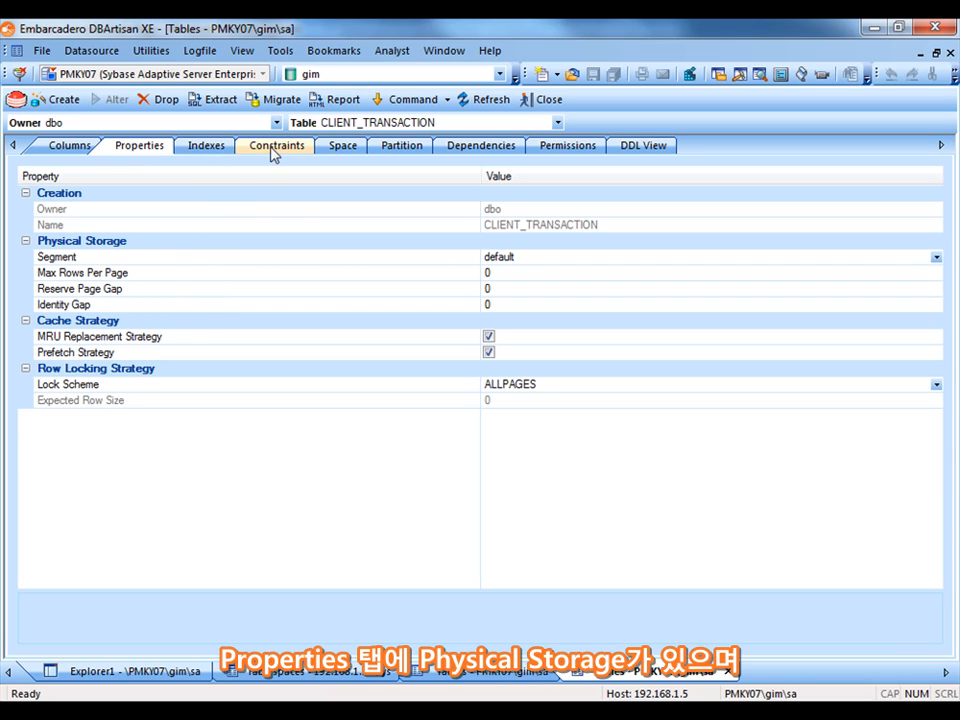
click(344, 146)
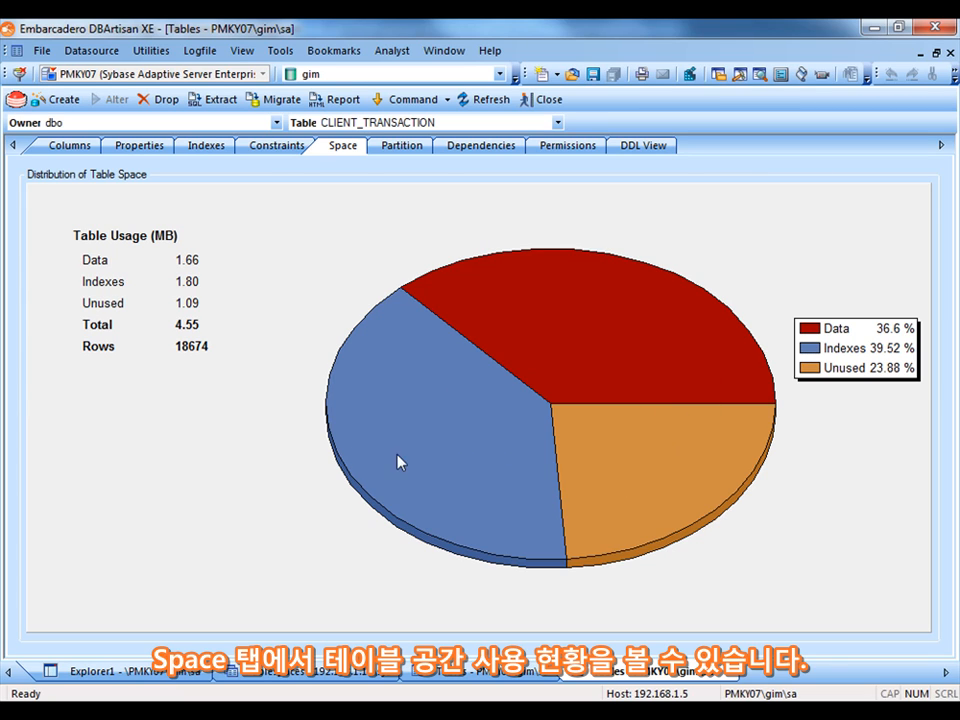
click(415, 102)
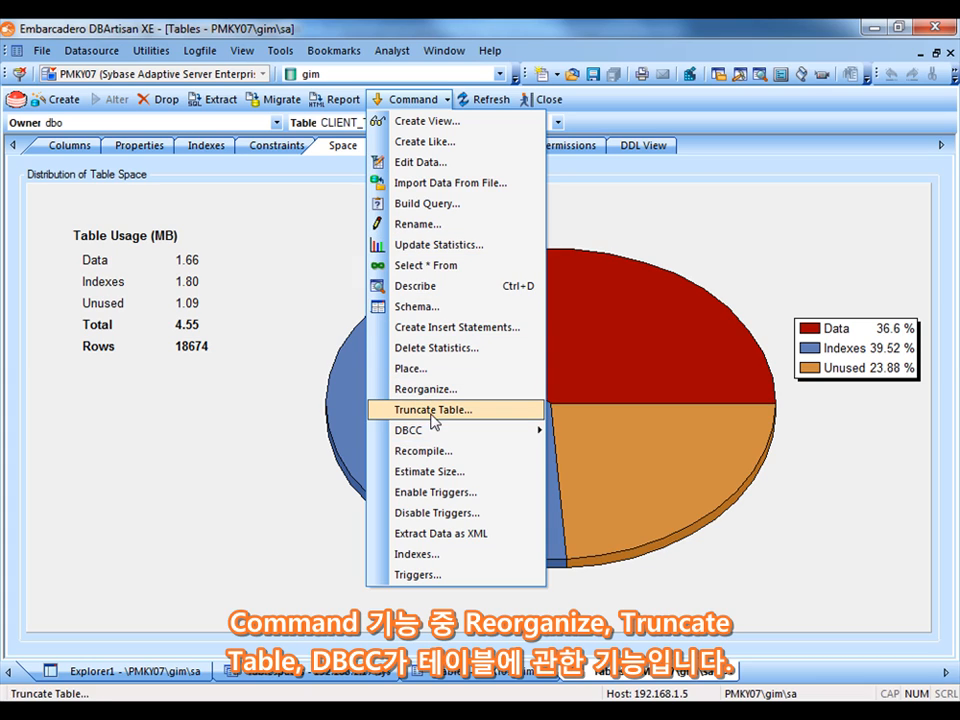
mouse_move(415, 436)
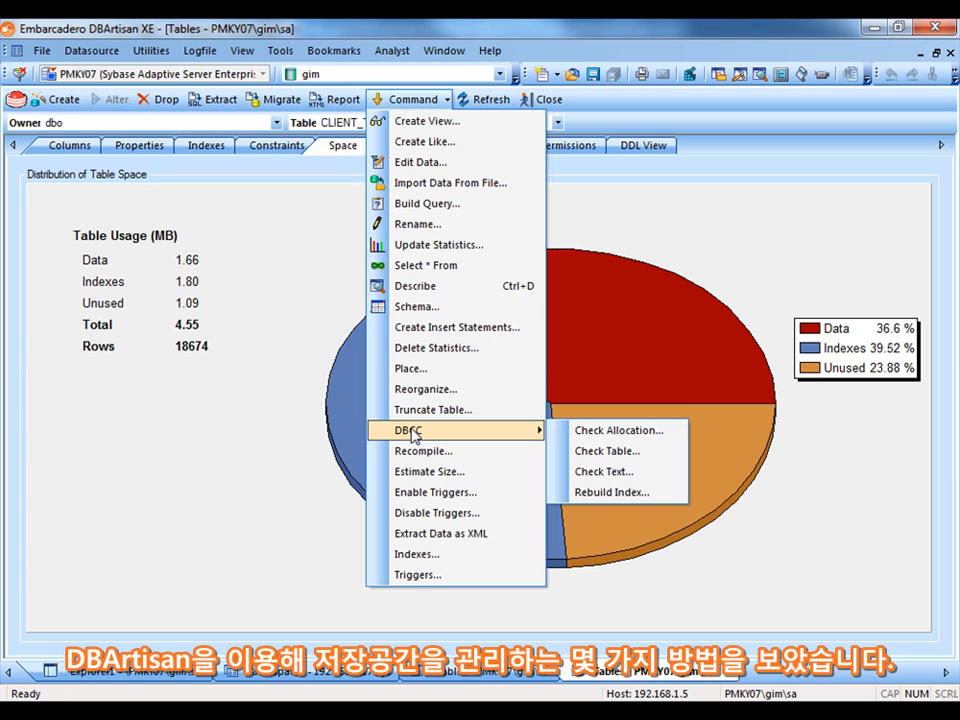
click(355, 20)
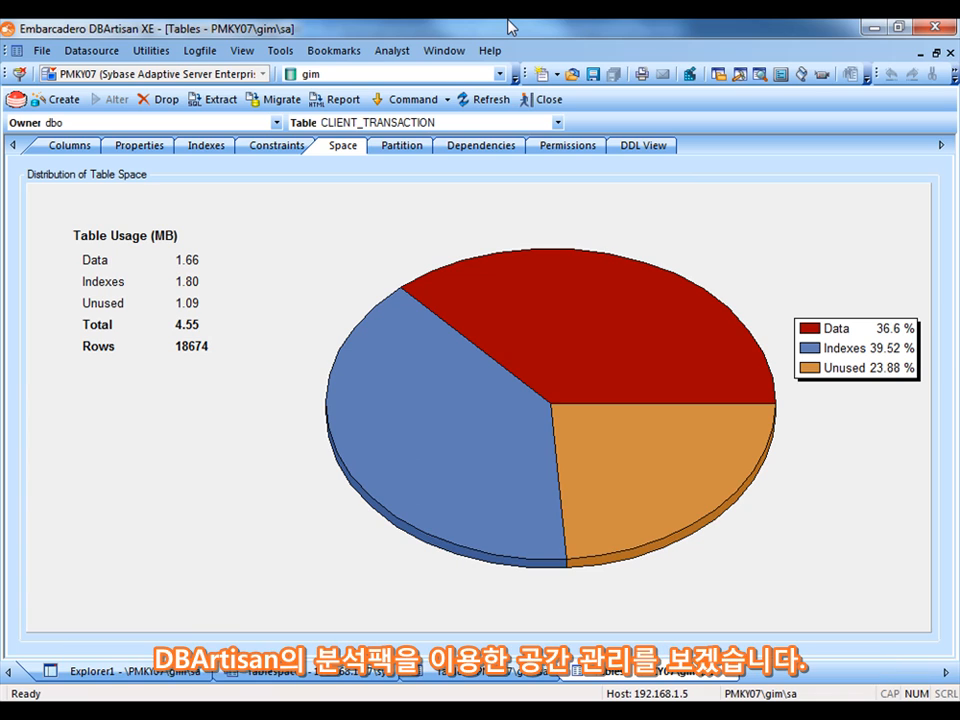
Launch the Space Analyst
click(393, 54)
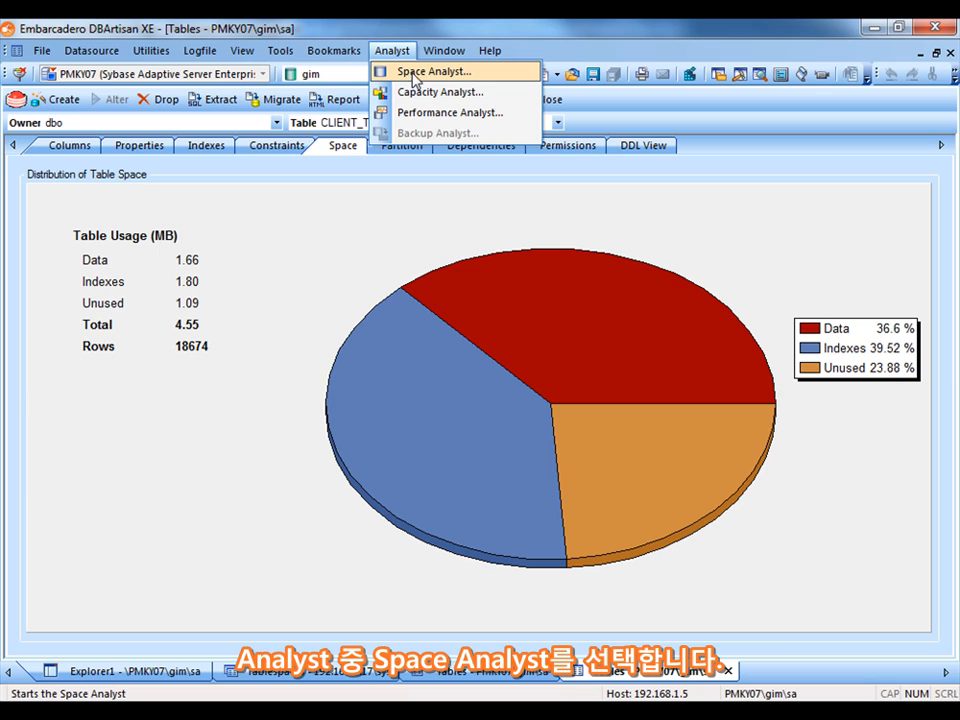
click(419, 72)
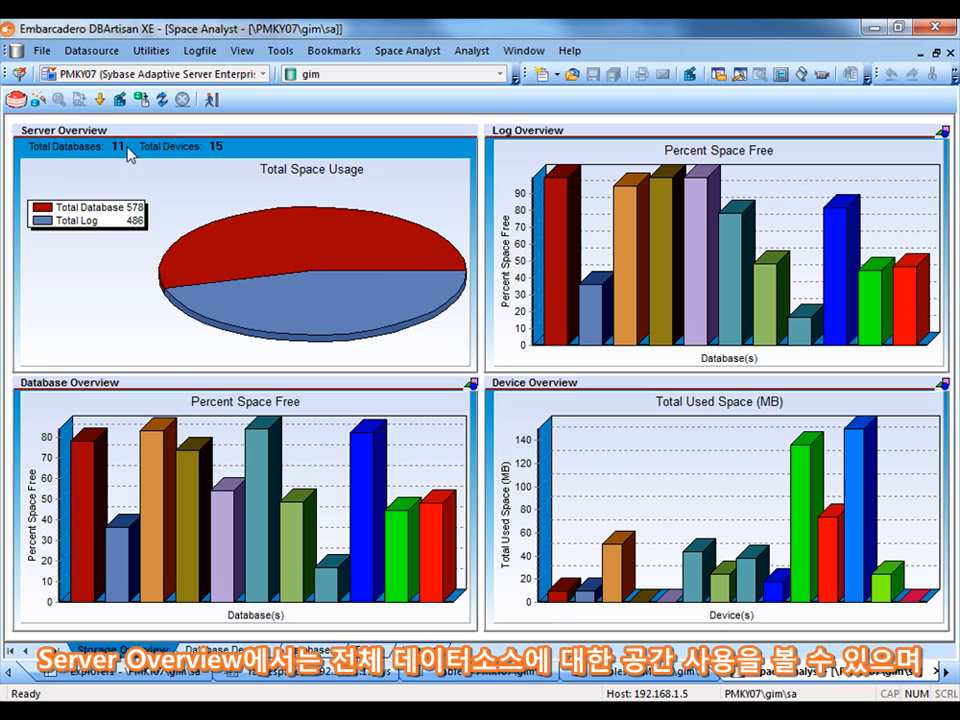
Toggle the Device Overview panel to its text display, scroll through the device list, and toggle it back to the chart
mouse_move(267, 172)
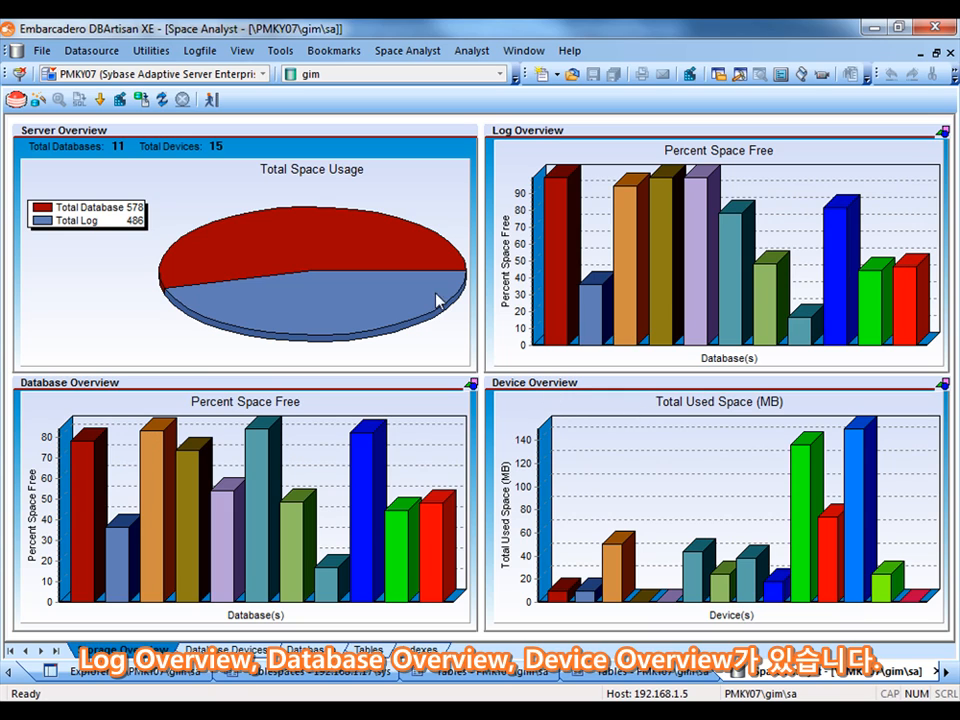
right_click(674, 470)
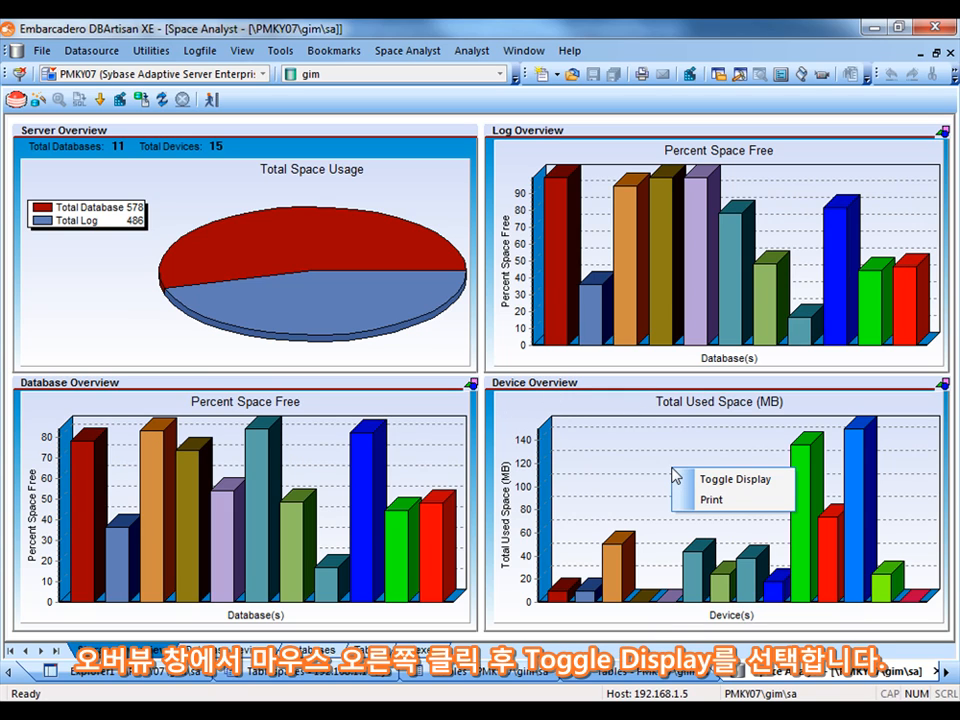
click(736, 481)
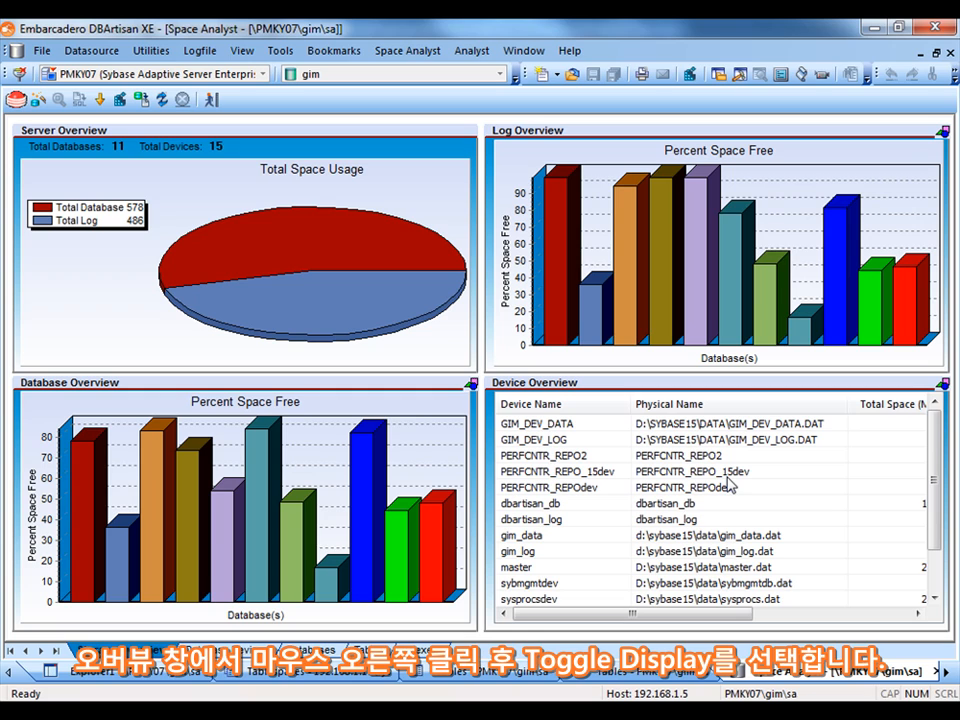
scroll(921, 429, down, 1)
scroll(946, 447, up, 1)
drag(723, 615, 682, 615)
drag(936, 498, 938, 455)
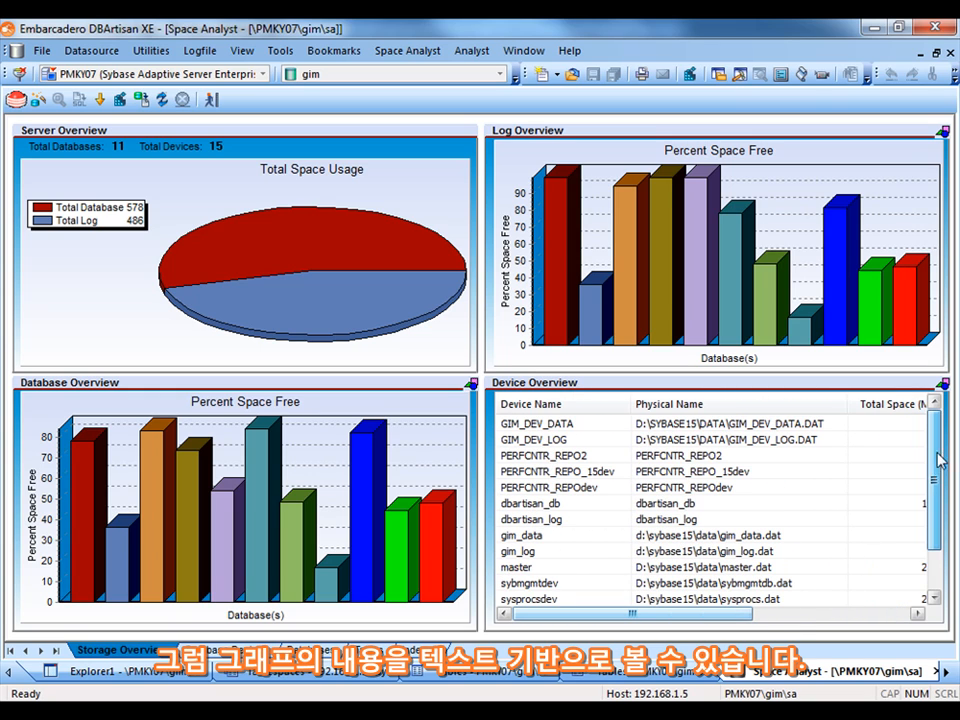
right_click(785, 456)
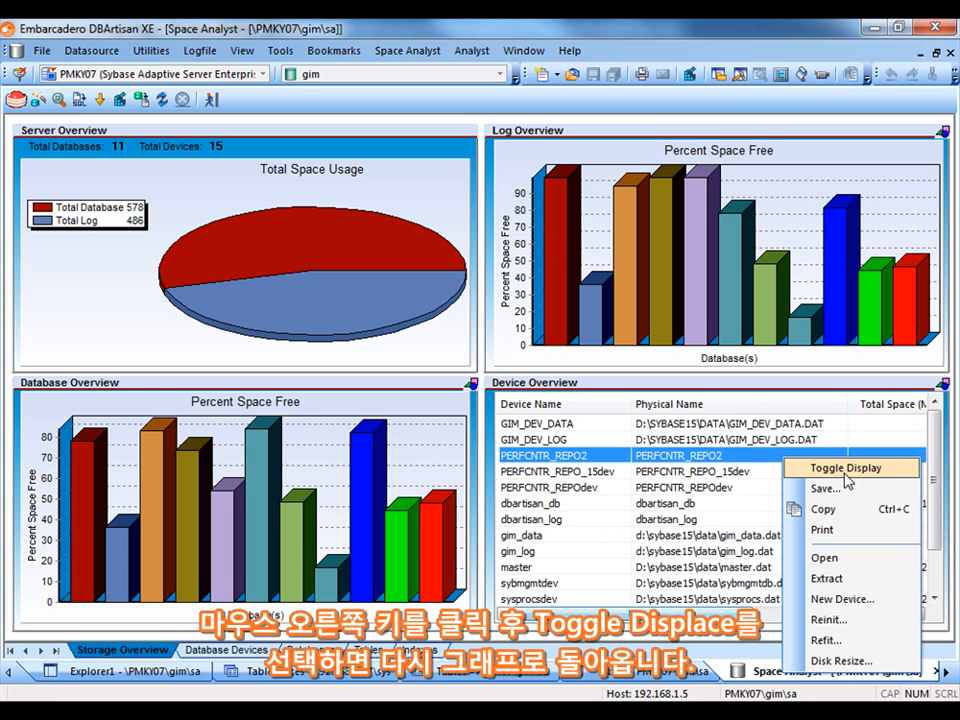
click(850, 470)
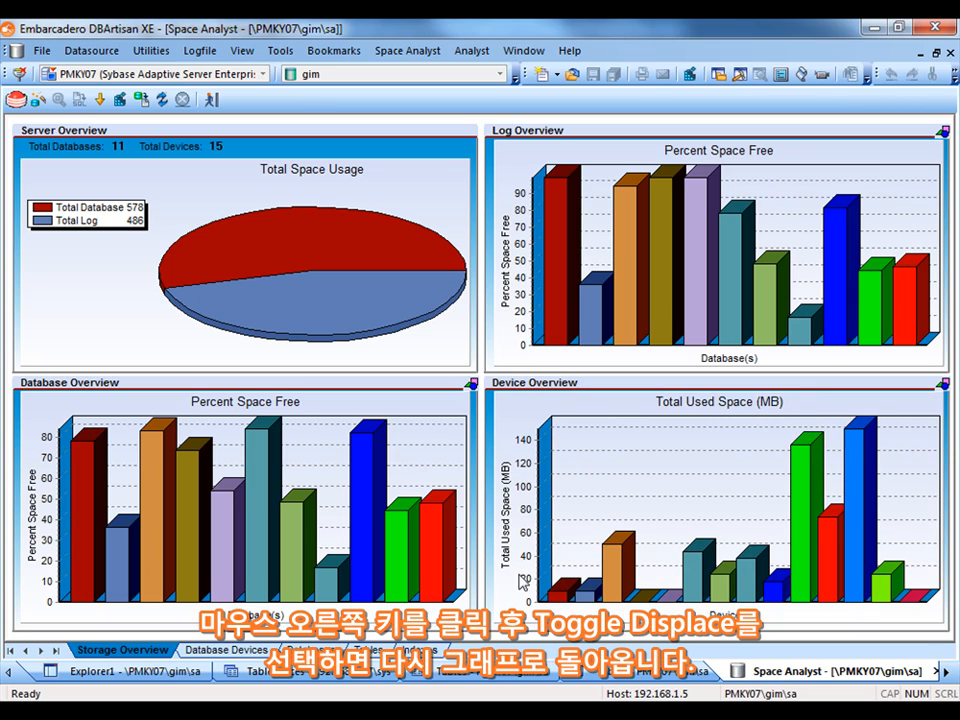
Review the Database Devices tab, then open the Databases tab of the Space Analyst
click(243, 652)
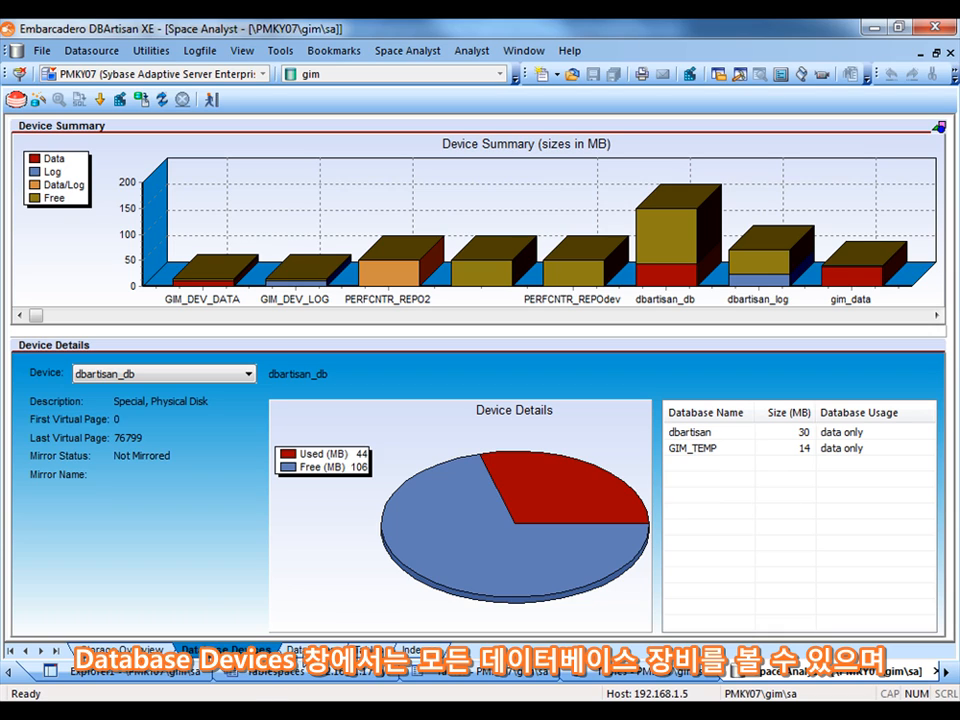
click(308, 650)
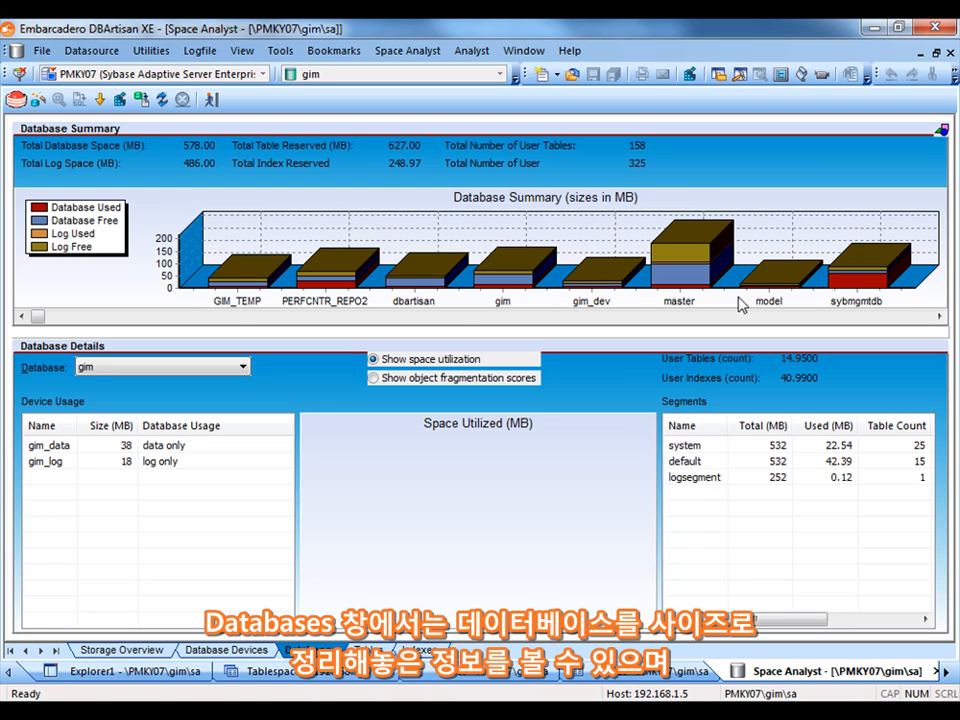
Switch the Database Summary chart to its text display
right_click(144, 278)
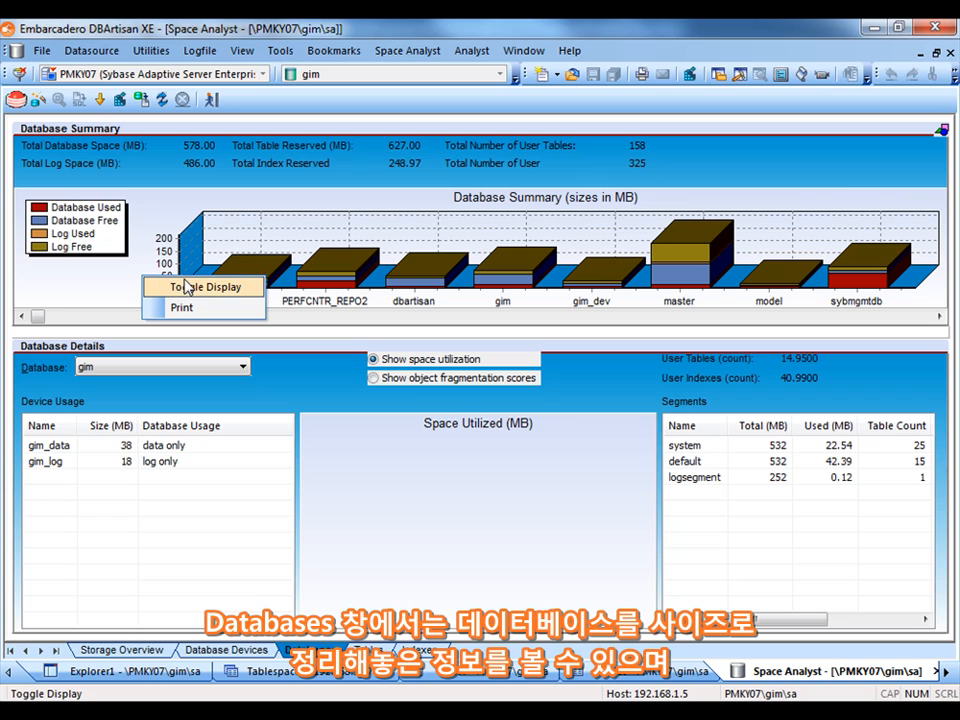
click(186, 287)
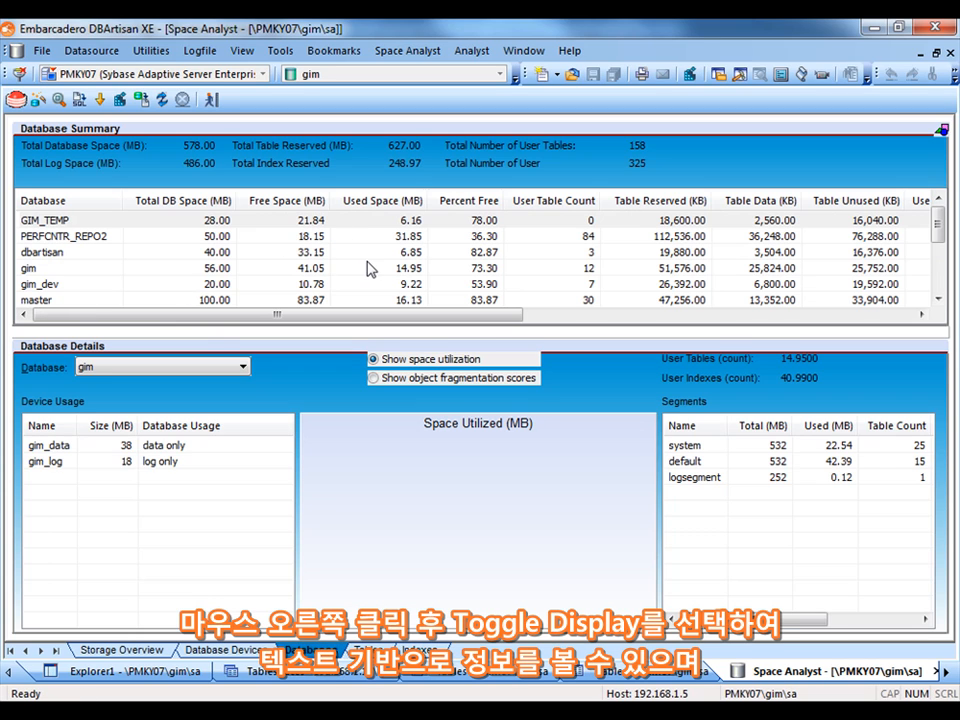
Review the context options available for the gim database in the Database Summary list
right_click(184, 266)
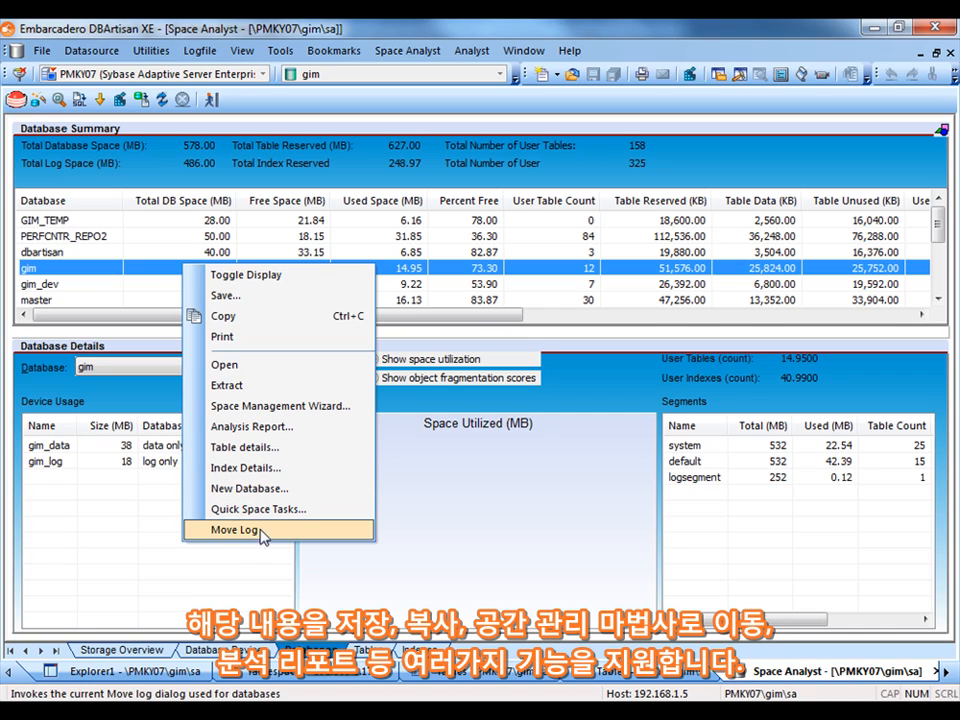
click(160, 403)
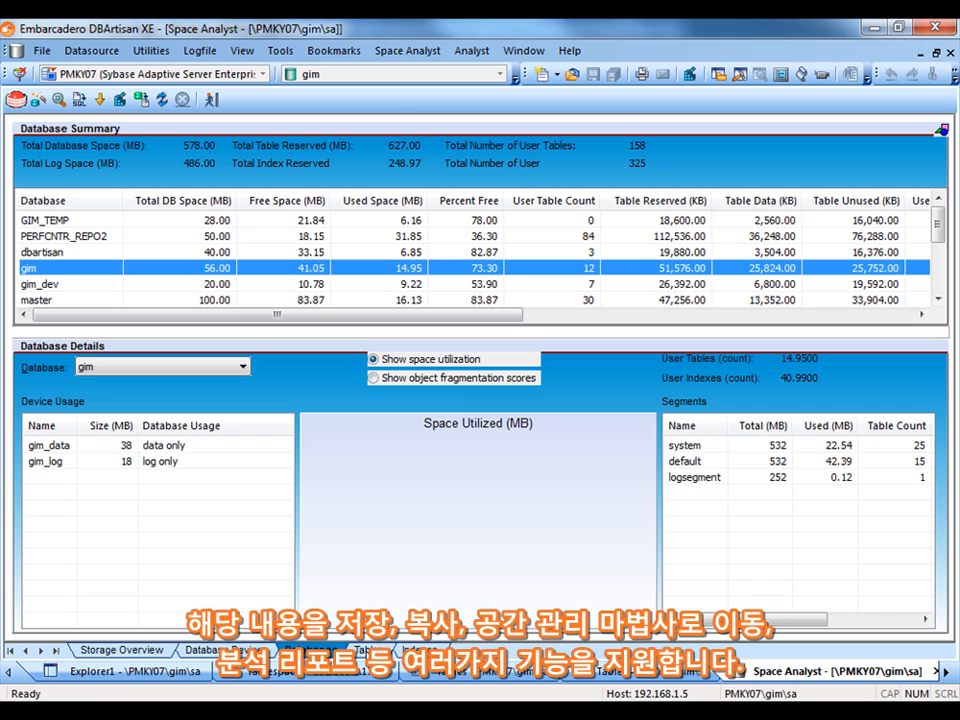
Open the Tables tab, filter the object details to the default segment, and refresh the table list
click(367, 650)
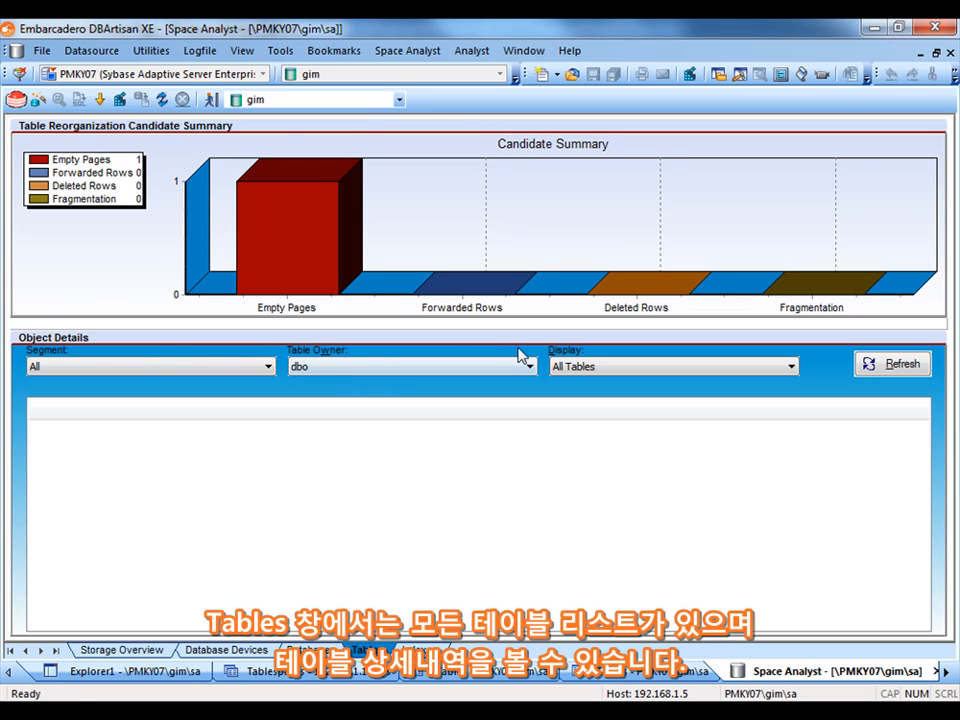
click(788, 367)
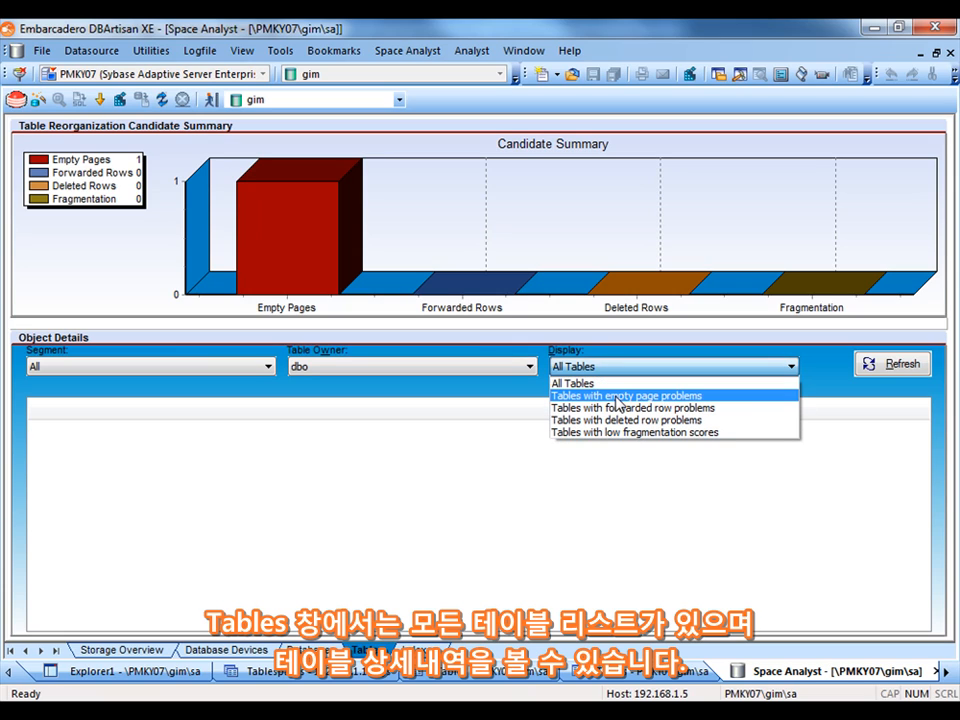
click(898, 368)
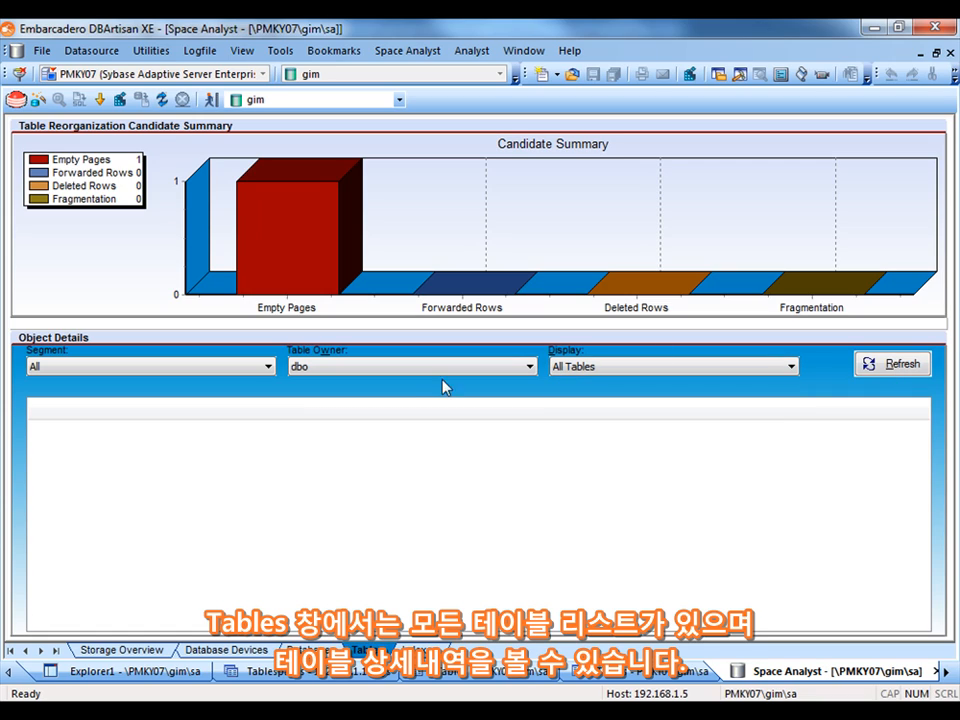
click(268, 366)
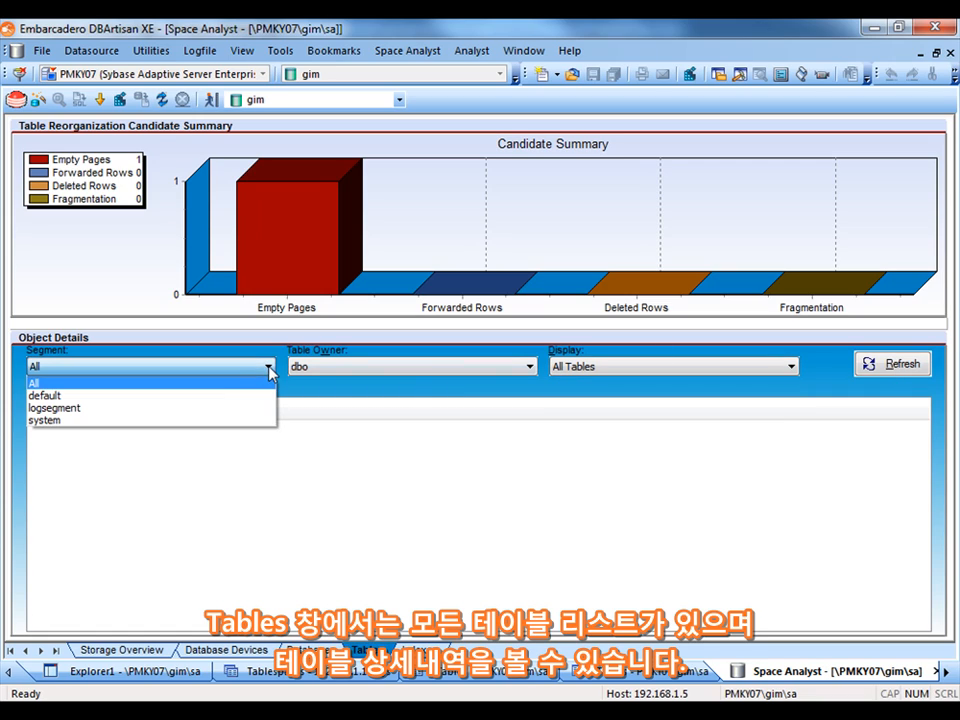
click(105, 397)
click(874, 368)
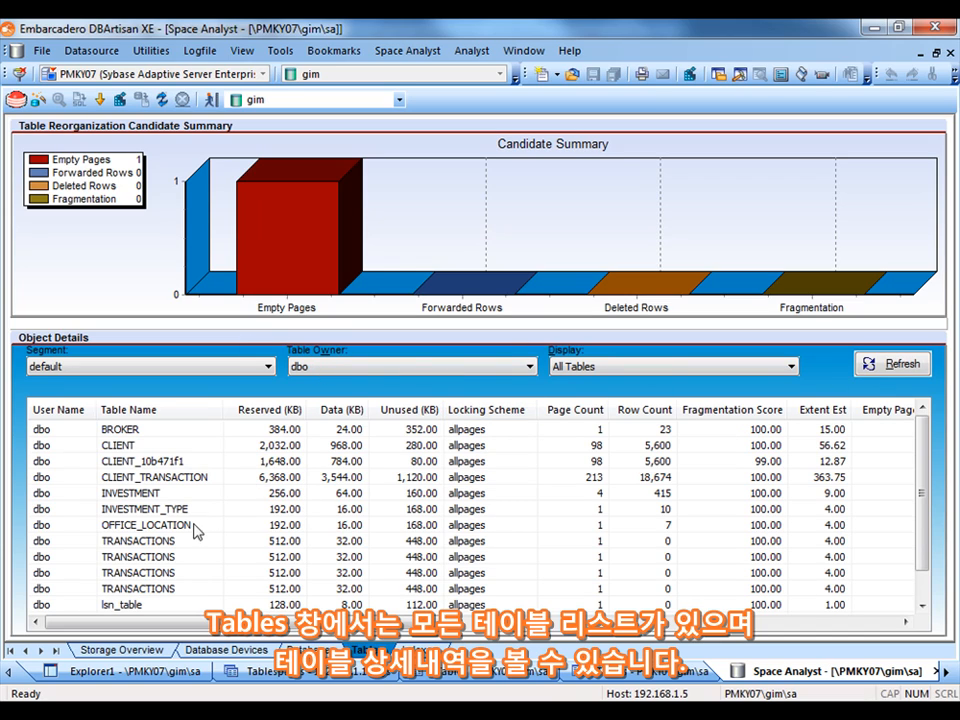
Launch the Space Management Wizard for the CLIENT_TRANSACTION table and choose a standard reorganization job
right_click(181, 478)
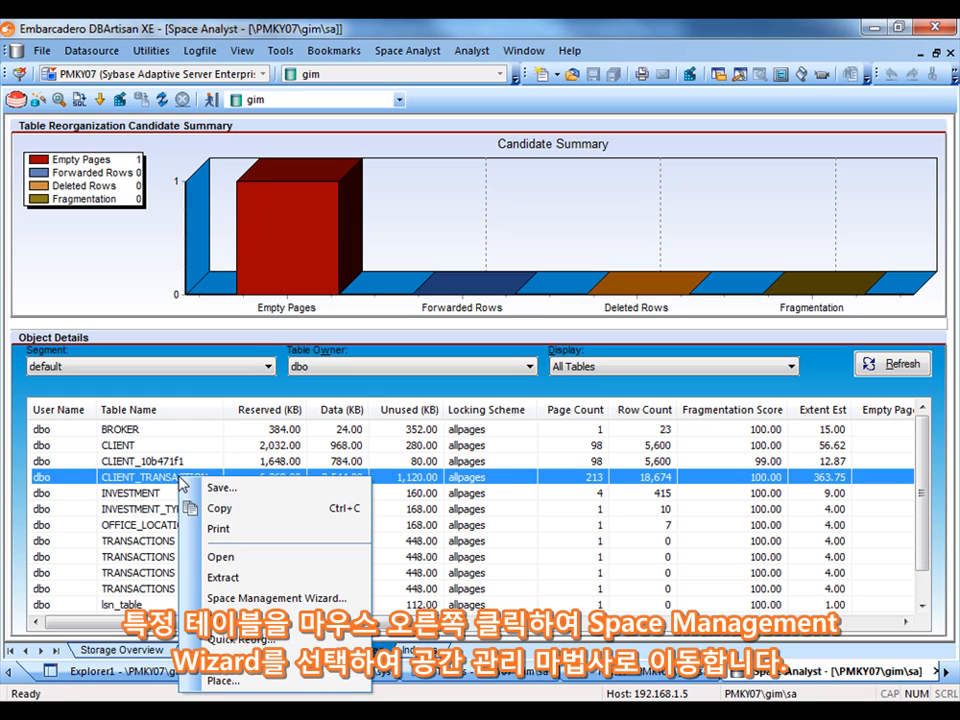
click(253, 598)
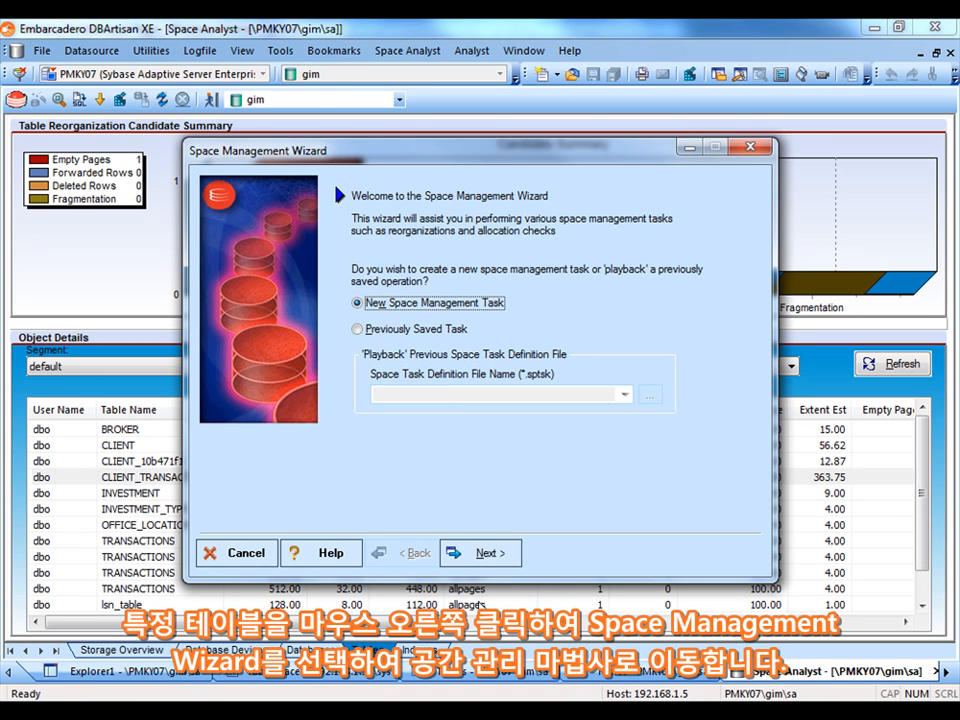
click(486, 556)
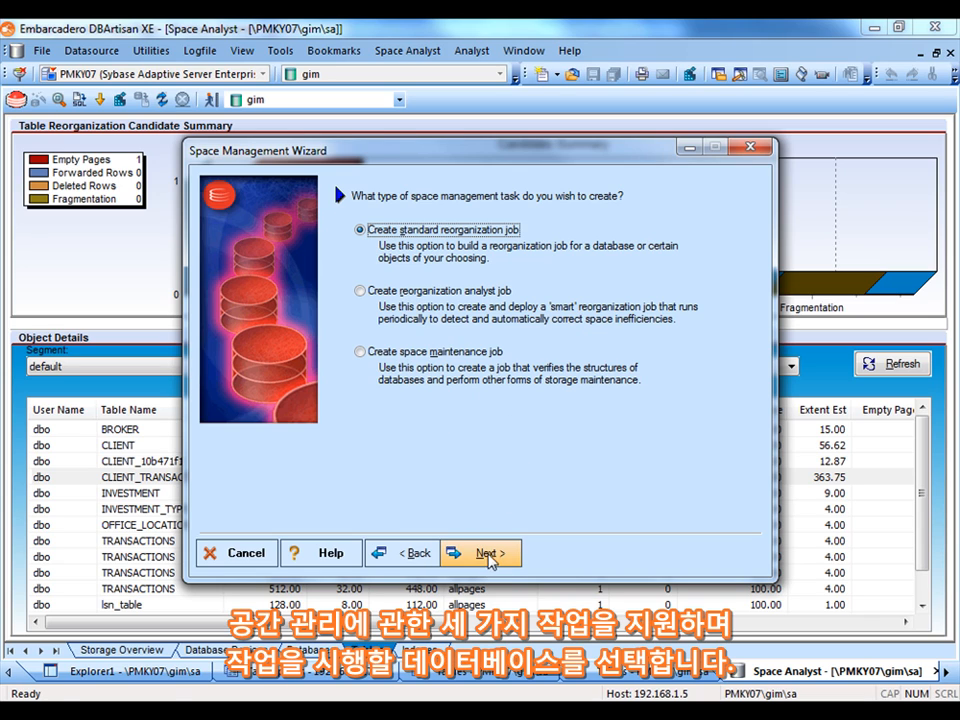
click(489, 556)
Include the gim database in the reorganization and keep the option to perform no customizations
click(280, 270)
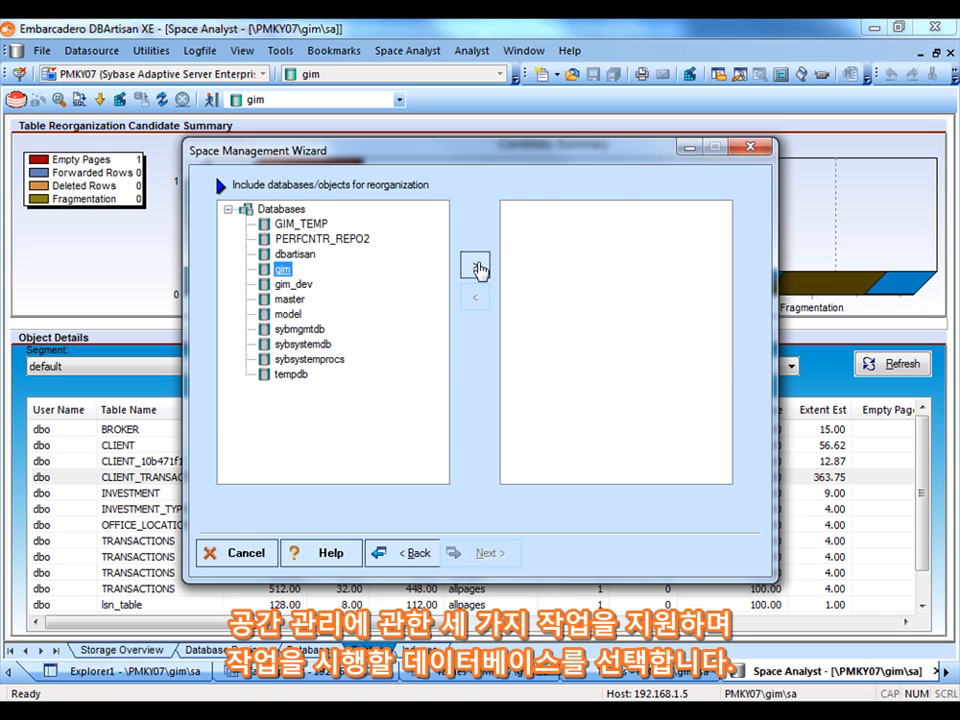
click(479, 268)
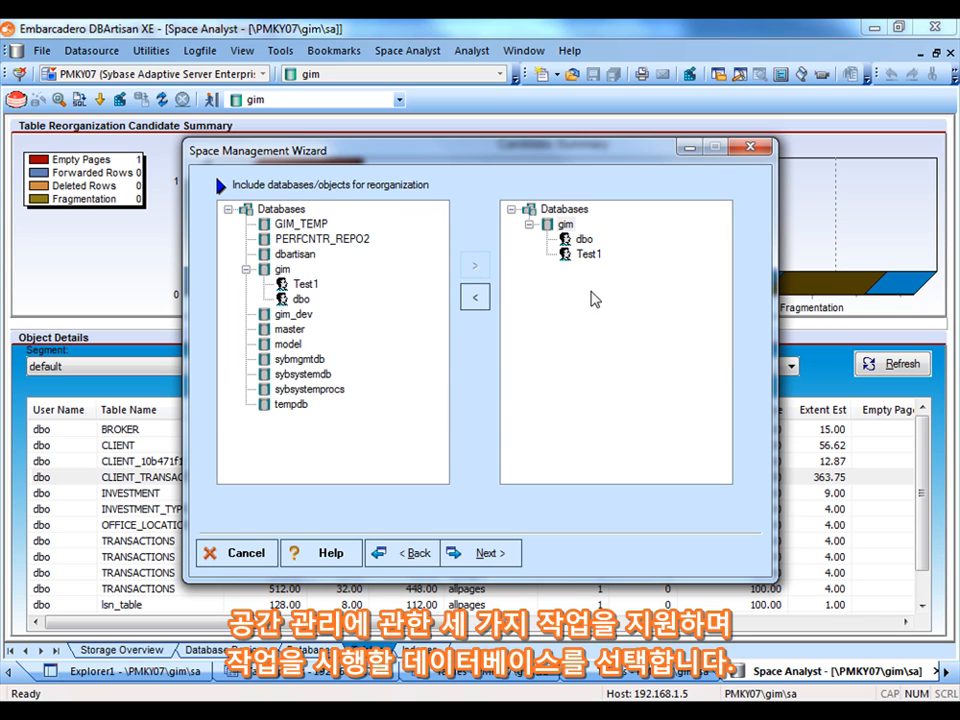
click(485, 555)
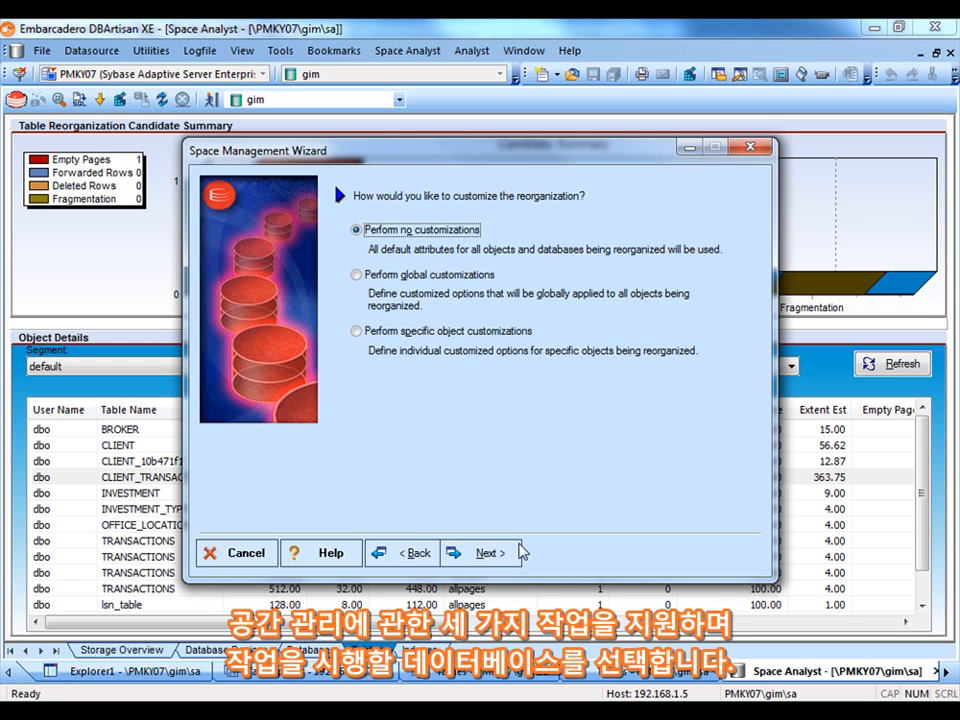
click(485, 556)
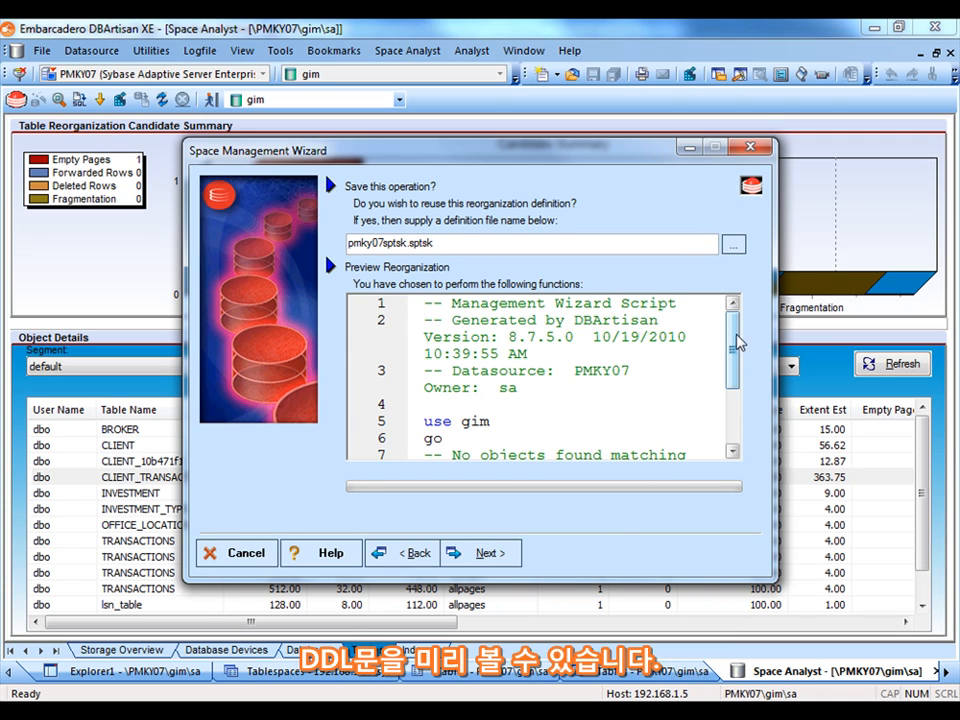
Scroll through the generated reorganization script preview and advance to the reorganization handling options
mouse_move(735, 343)
mouse_down()
mouse_move(740, 420)
mouse_move(737, 321)
mouse_up()
mouse_move(735, 362)
mouse_down()
mouse_move(735, 418)
mouse_move(731, 346)
mouse_up()
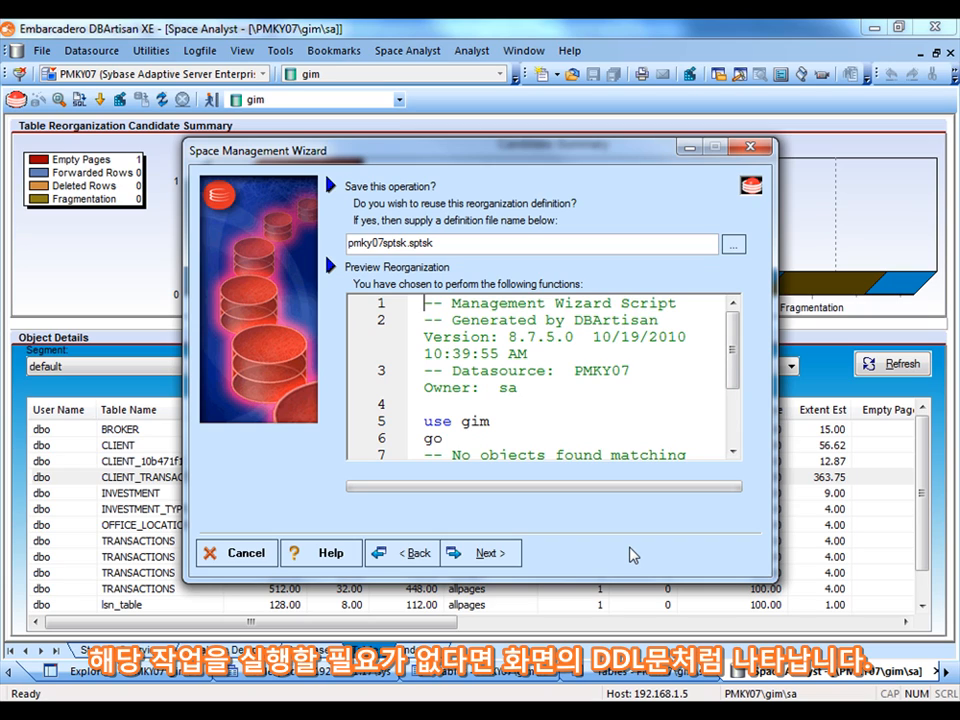
click(490, 556)
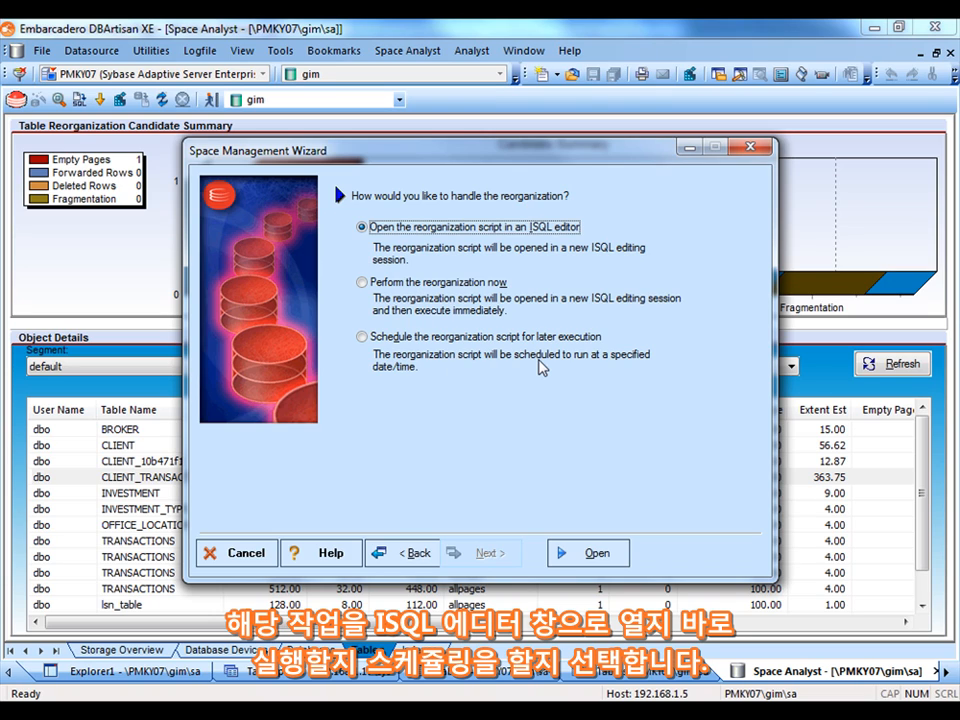
Exit the wizard without saving and return to the Space Analyst window
click(747, 150)
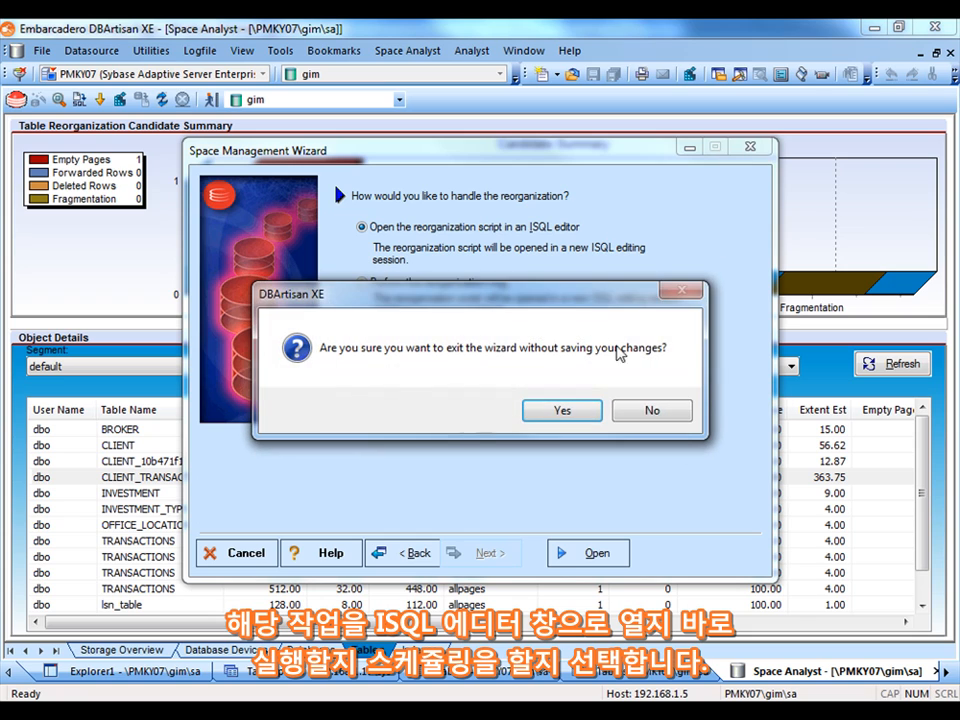
click(564, 416)
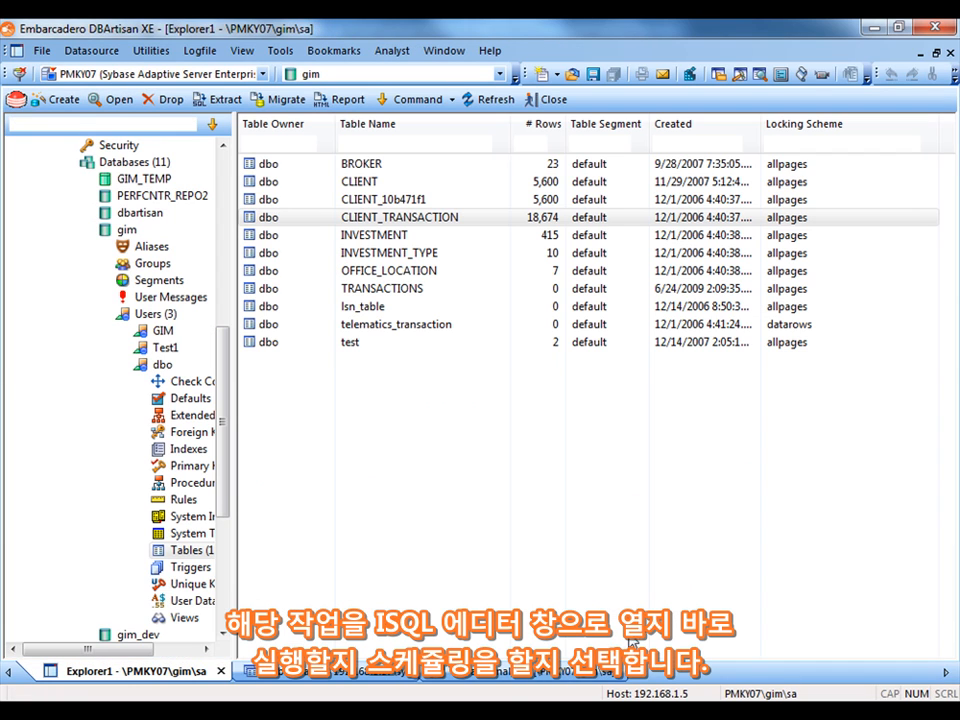
click(501, 676)
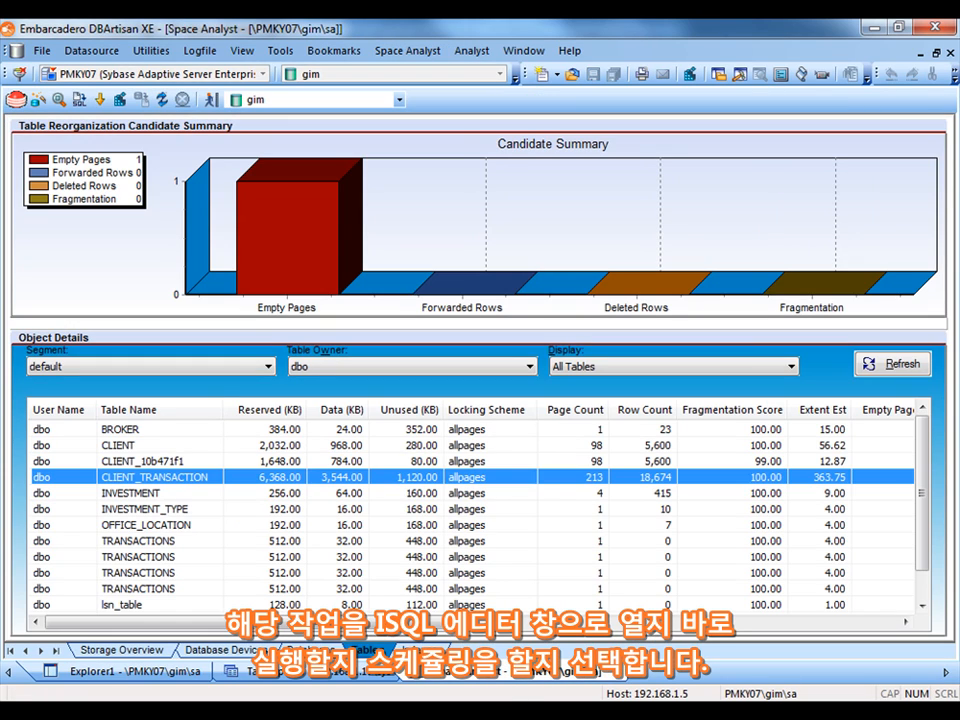
Open the Indexes tab, filter to the default segment and dbo owner, and refresh the index list
click(420, 650)
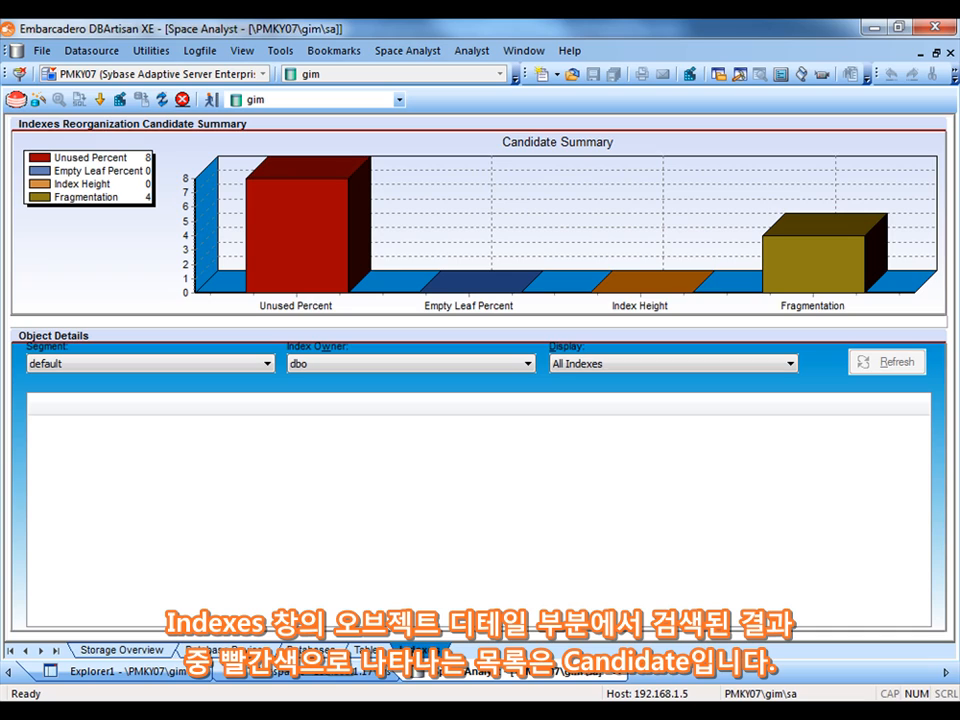
click(267, 364)
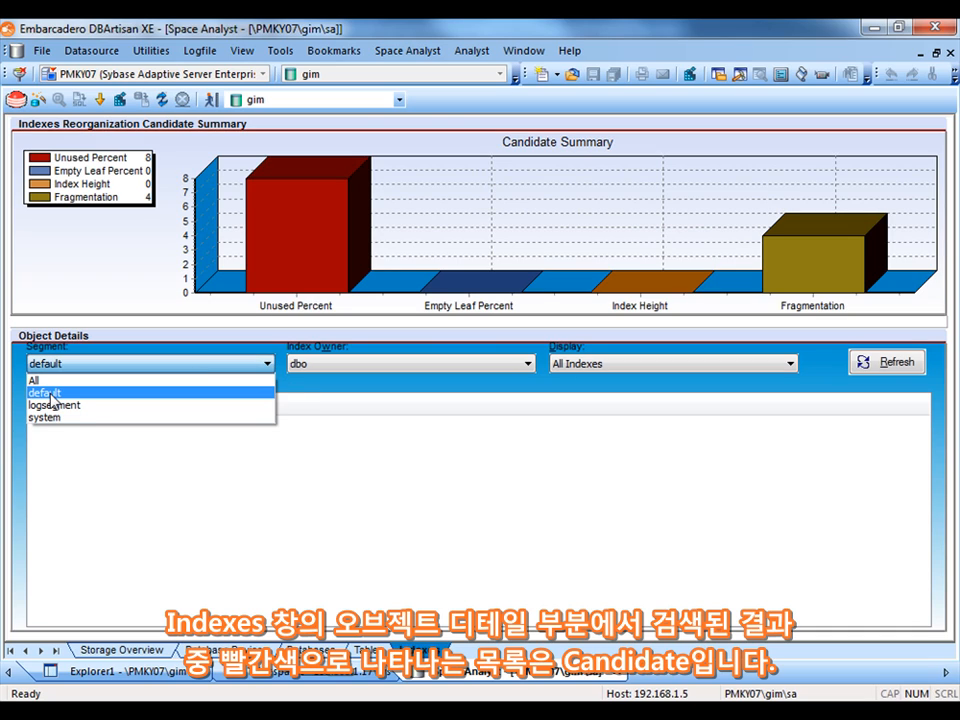
click(42, 392)
click(469, 368)
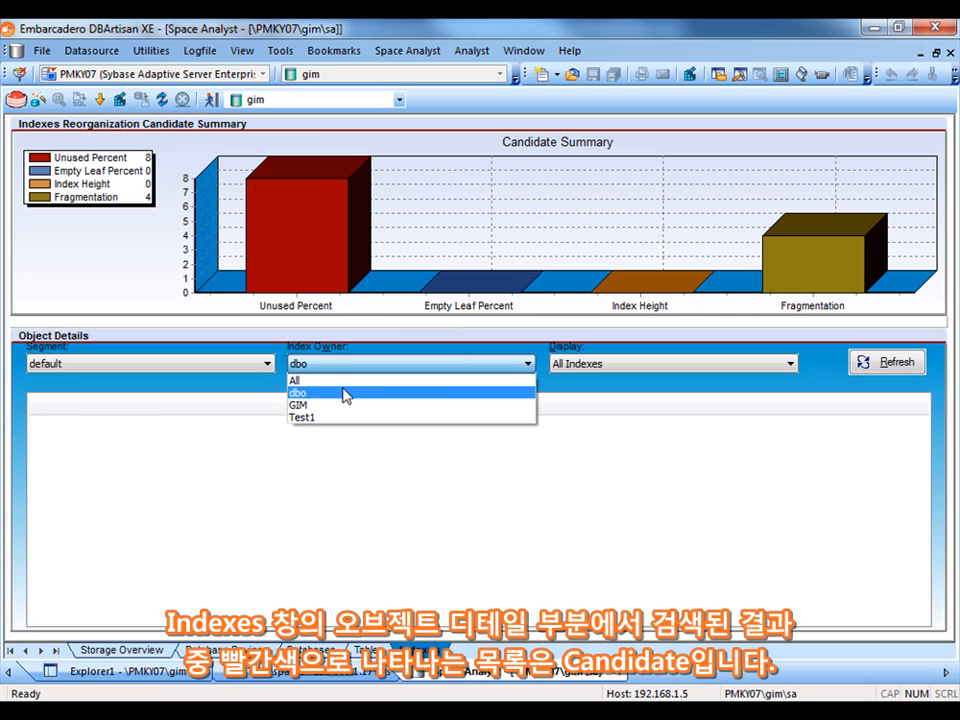
click(665, 398)
click(791, 364)
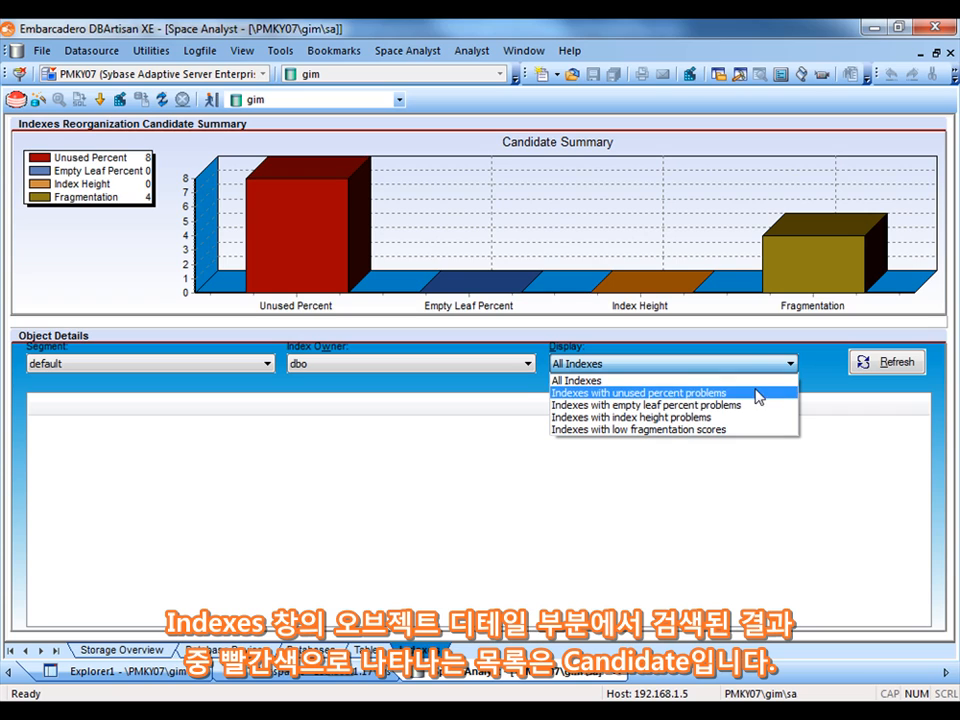
click(876, 369)
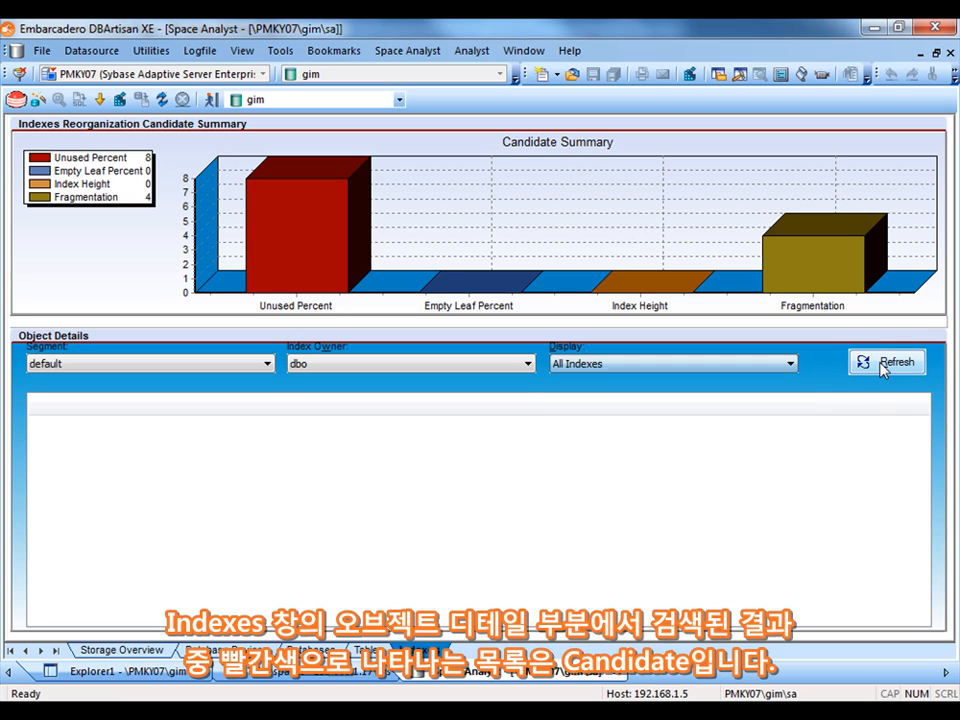
click(882, 369)
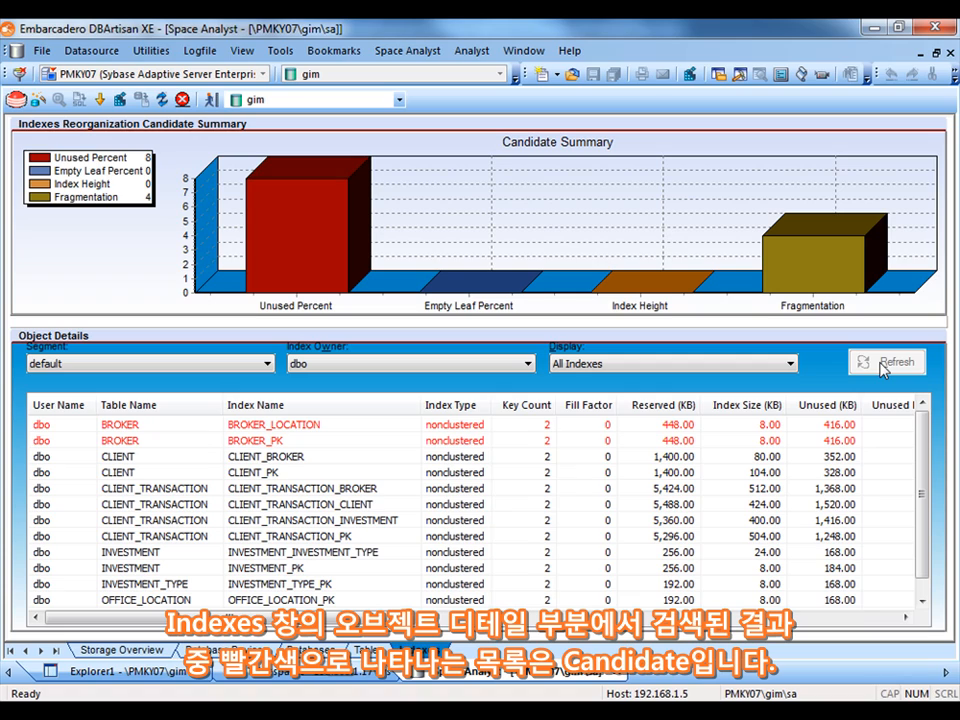
Select both BROKER indexes and launch the Space Management Wizard for them
click(121, 430)
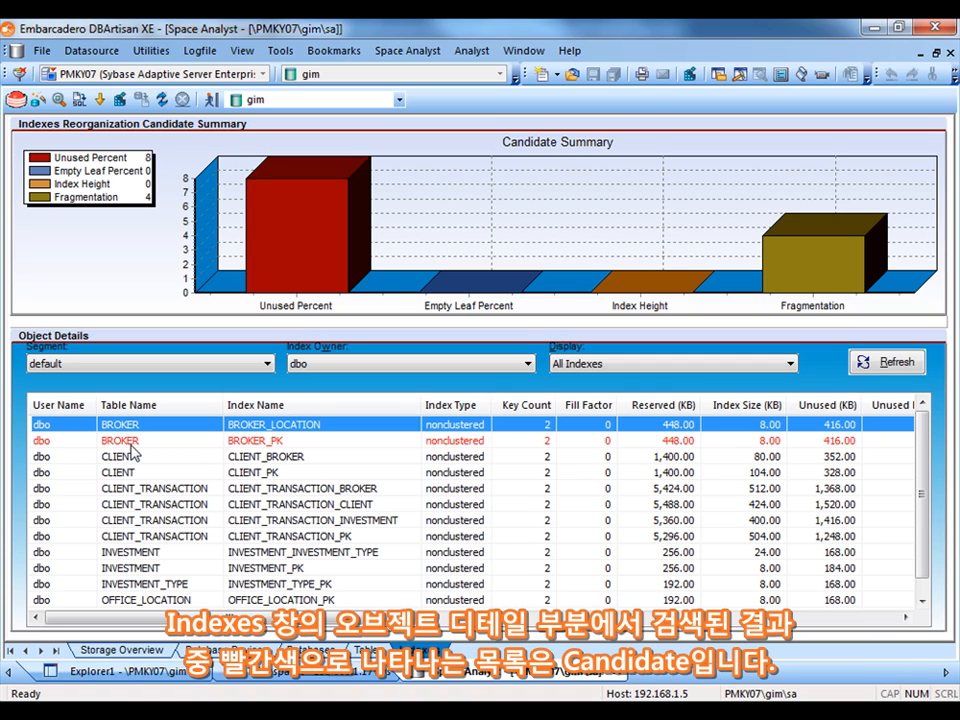
right_click(131, 445)
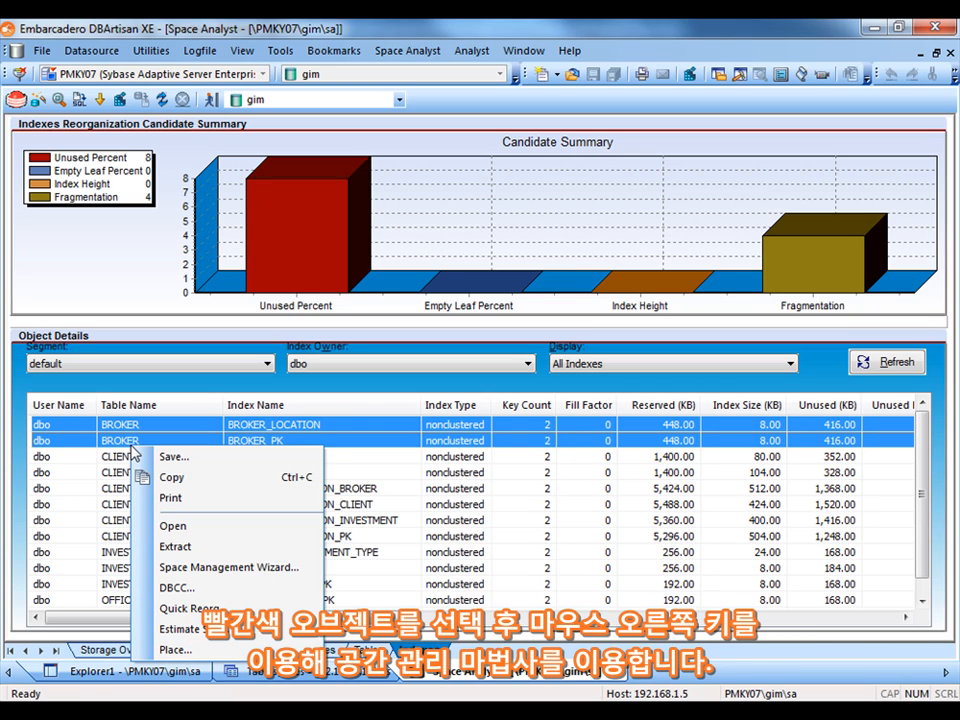
click(211, 568)
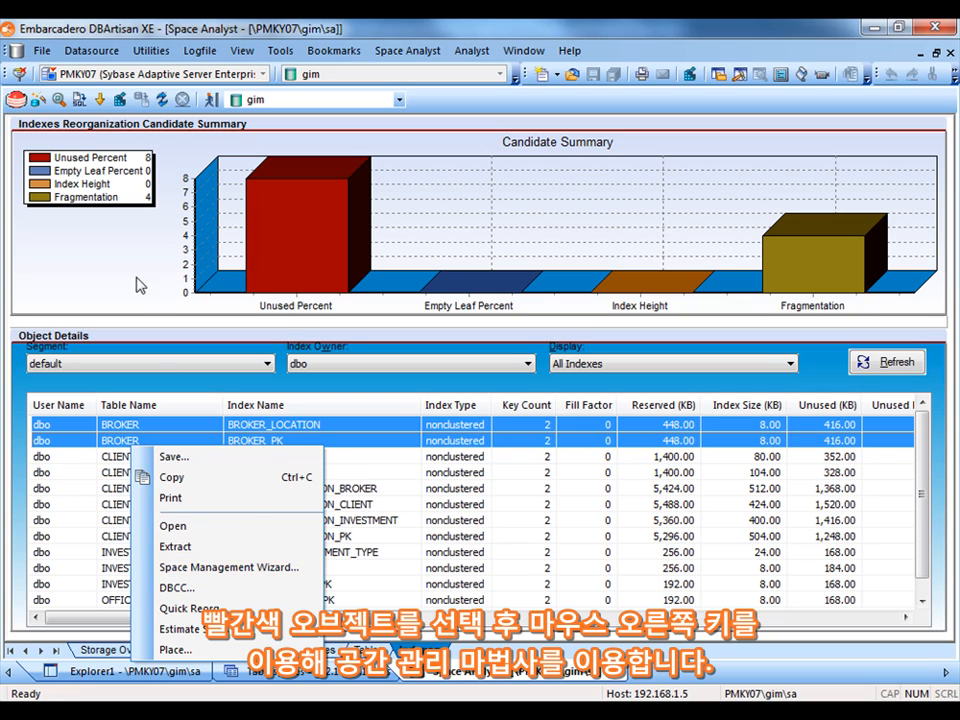